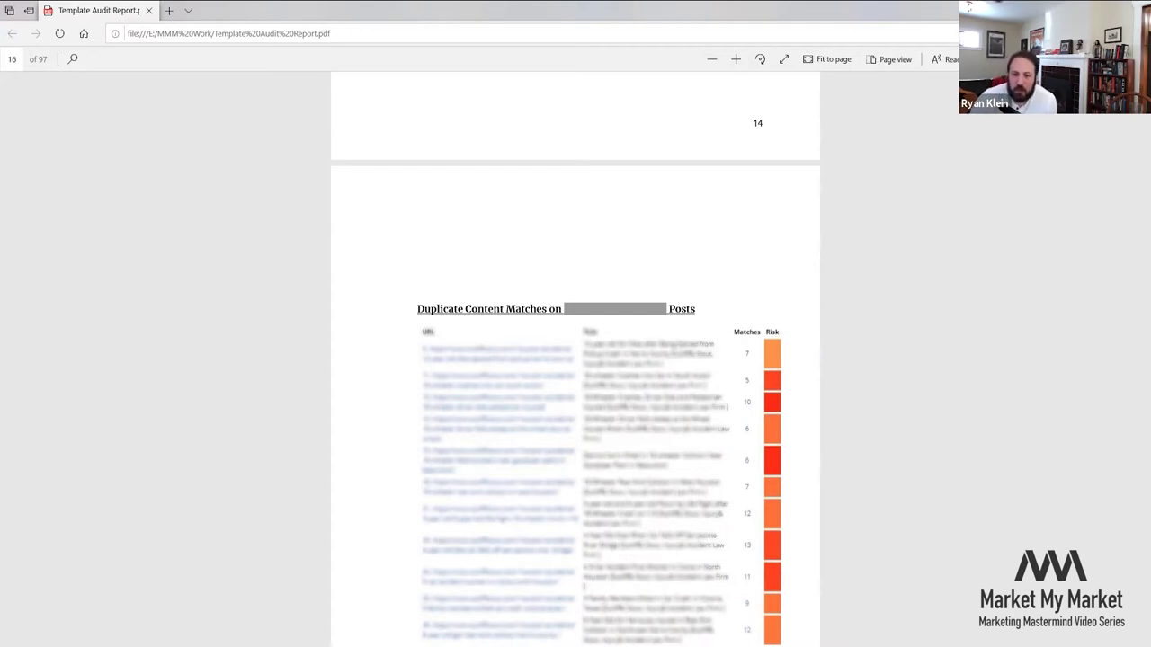
Step: Look over the duplicate content table on page 15 of the audit PDF, then switch windows
{"action": "scroll", "coordinate": [324, 193], "scroll_direction": "up", "scroll_amount": 1}
{"action": "scroll", "coordinate": [324, 192], "scroll_direction": "down", "scroll_amount": 3}
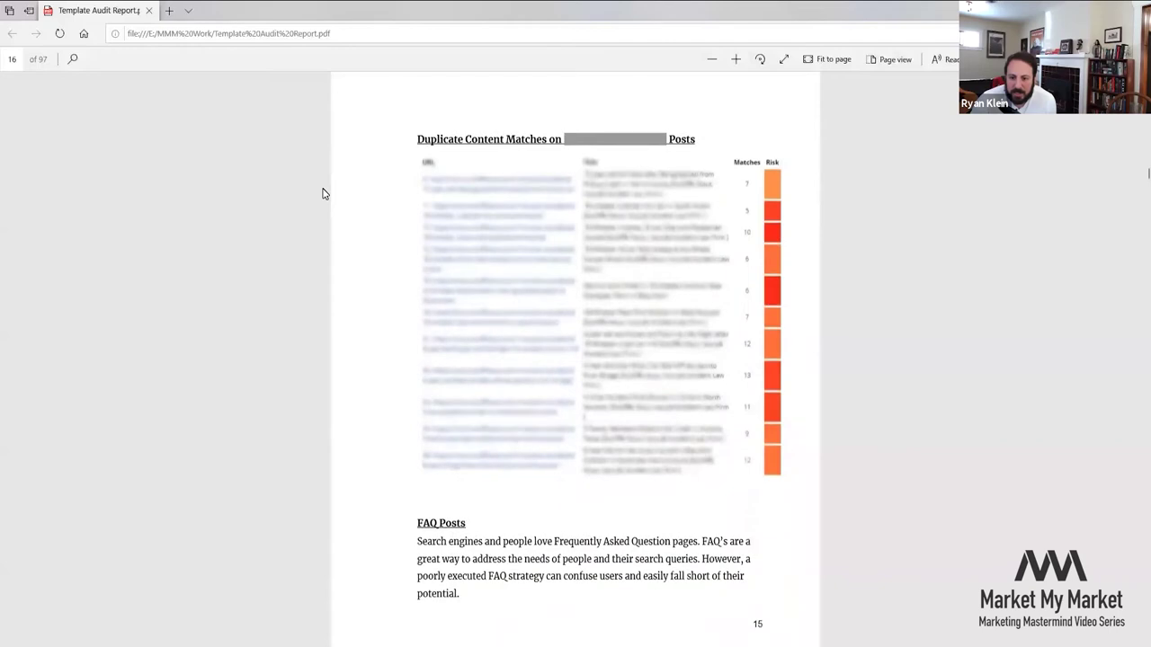
{"action": "scroll", "coordinate": [316, 194], "scroll_direction": "up", "scroll_amount": 1}
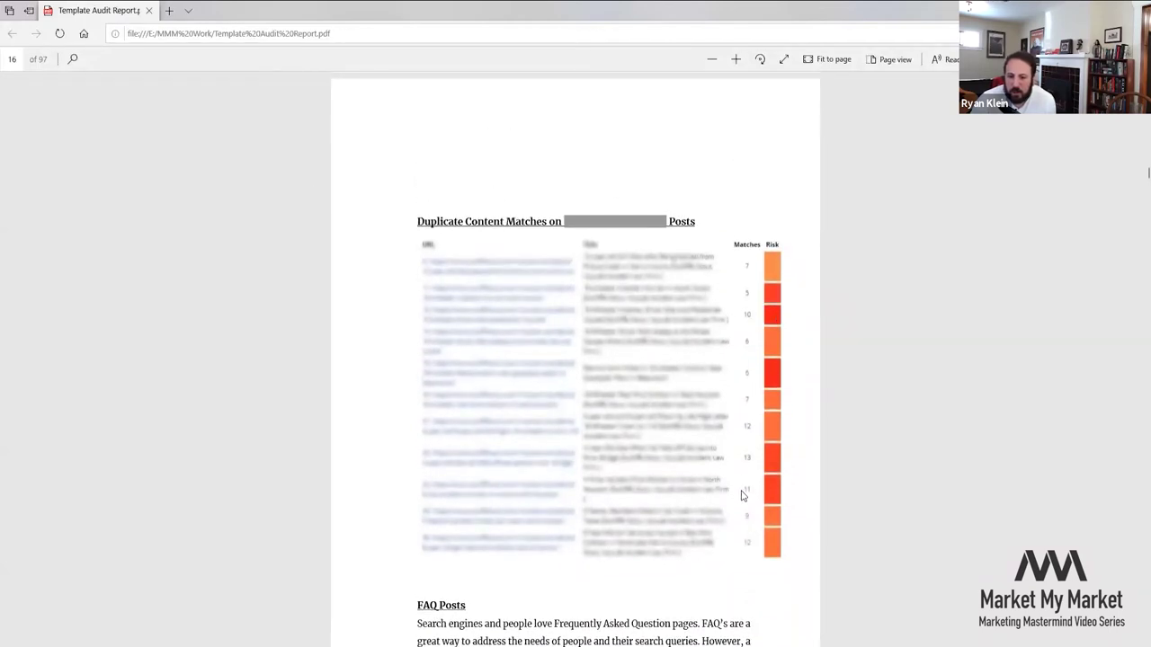
{"action": "scroll", "coordinate": [697, 297], "scroll_direction": "up", "scroll_amount": 1}
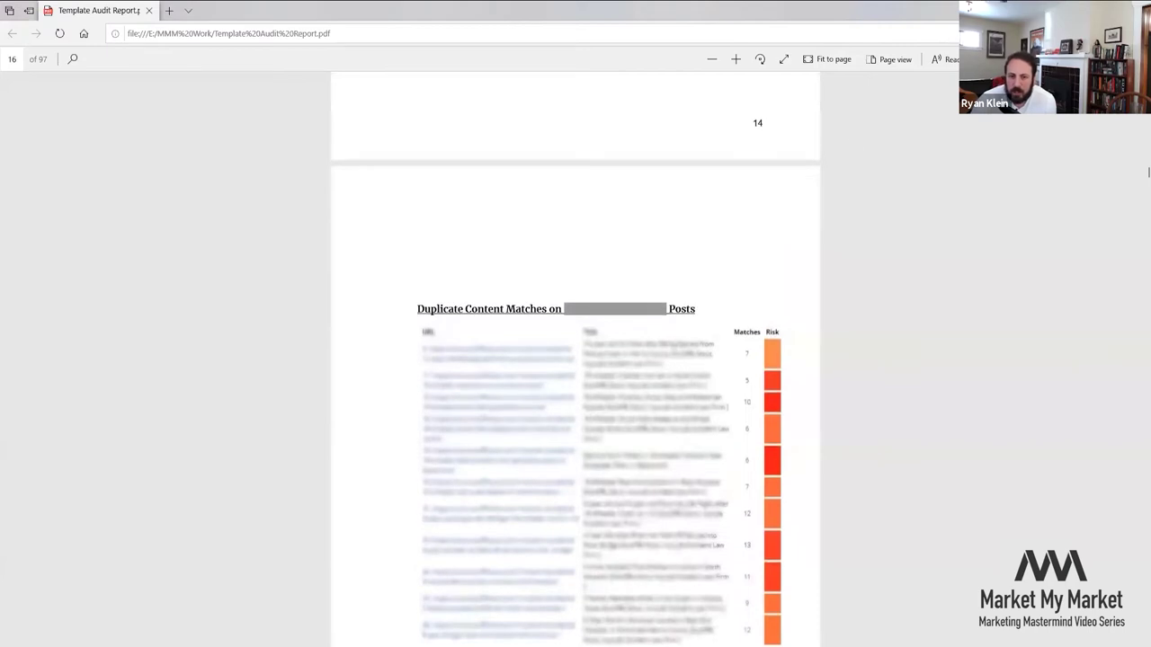
{"action": "key", "text": "alt+Tab"}
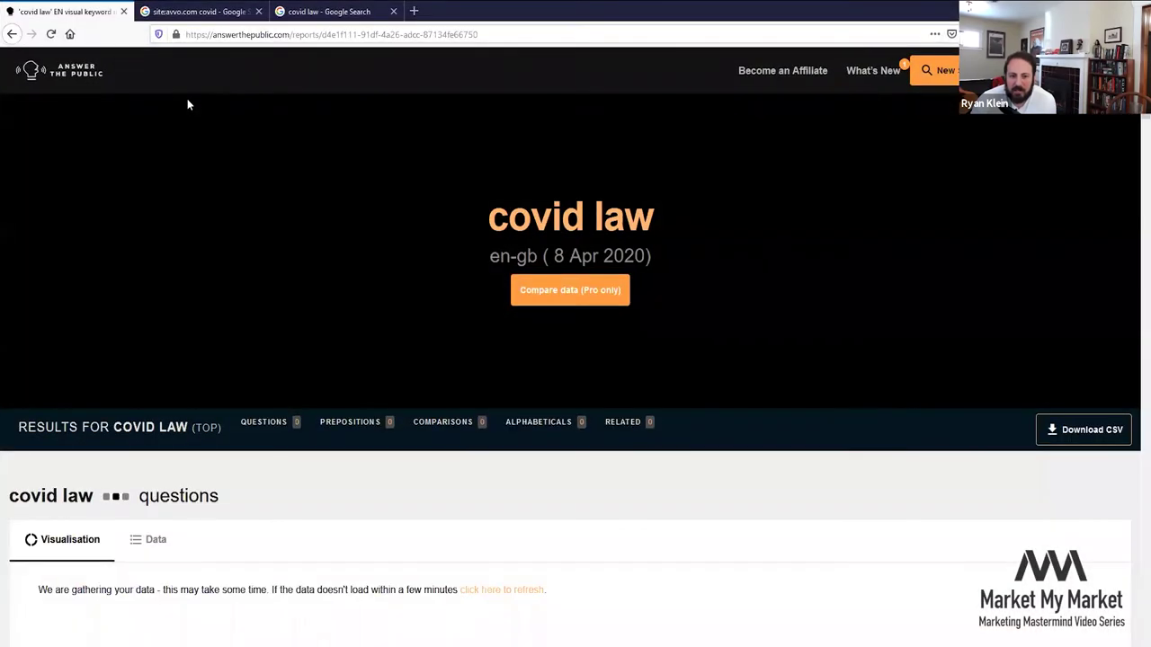
Step: Put the site:avvo.com tab first and the covid law news tab second, then return to AnswerThePublic
{"action": "scroll", "coordinate": [217, 129], "scroll_direction": "down", "scroll_amount": 3}
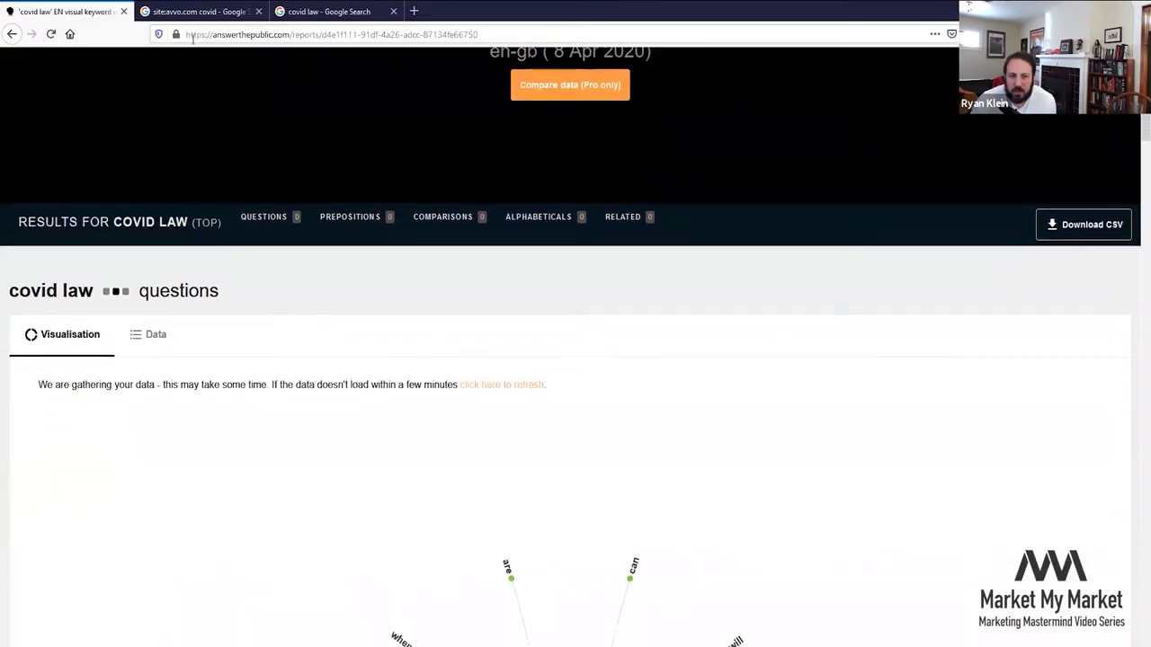
{"action": "left_click_drag", "start_coordinate": [205, 11], "coordinate": [72, 11]}
{"action": "left_click", "coordinate": [269, 9]}
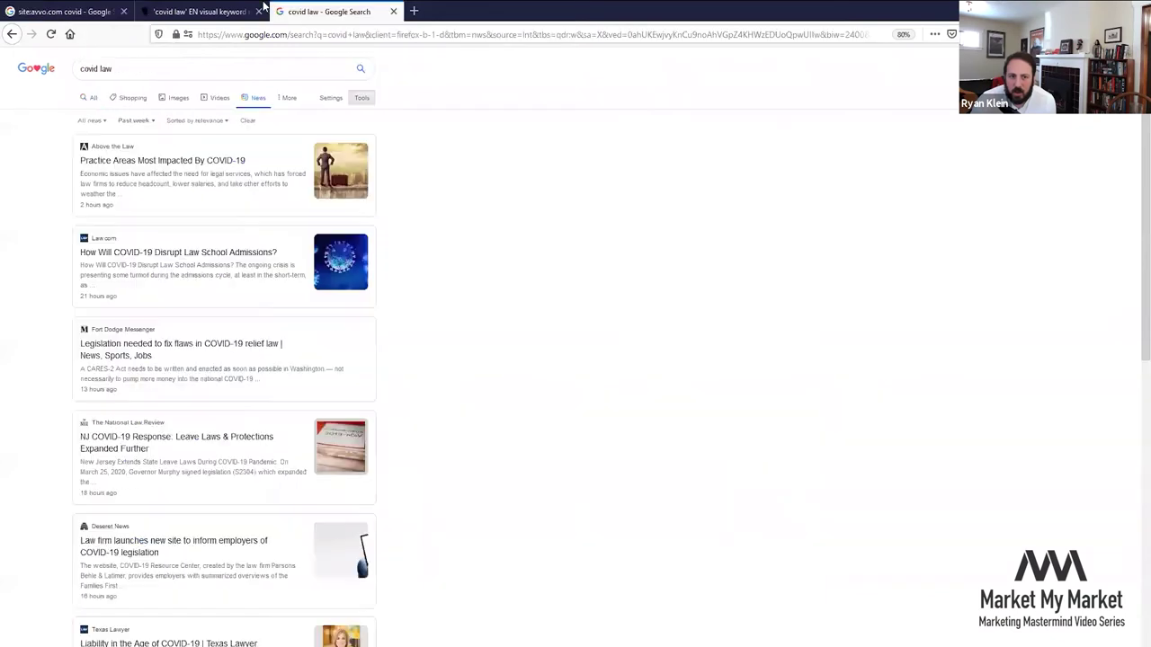
{"action": "left_click_drag", "start_coordinate": [263, 4], "coordinate": [243, 28]}
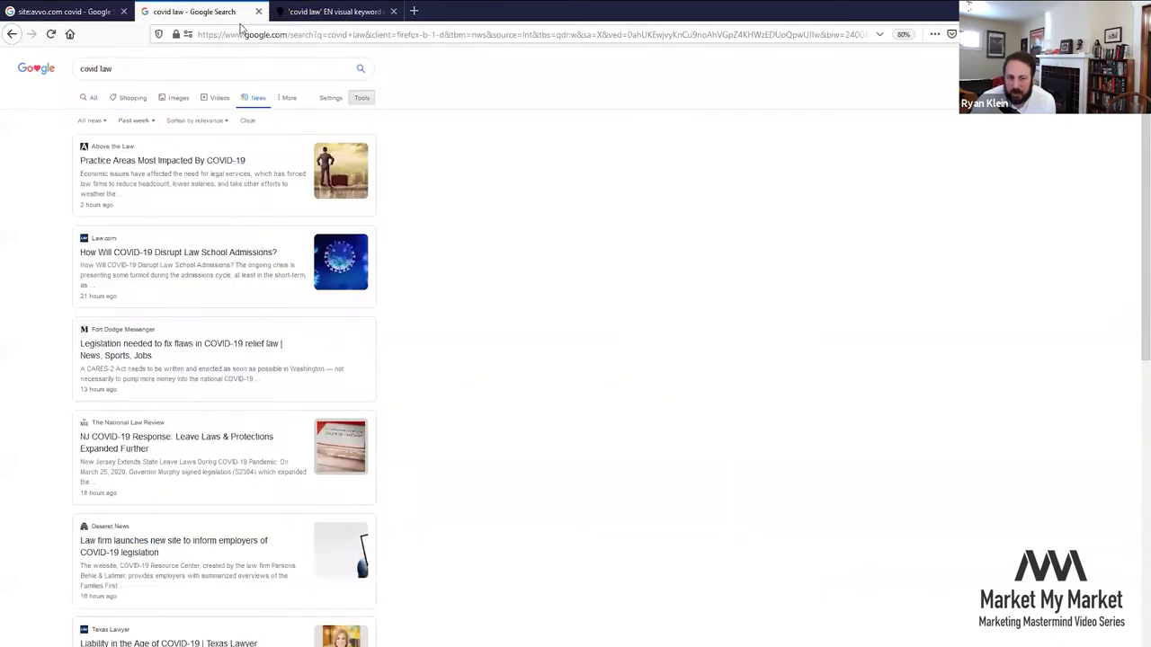
{"action": "left_click", "coordinate": [317, 9]}
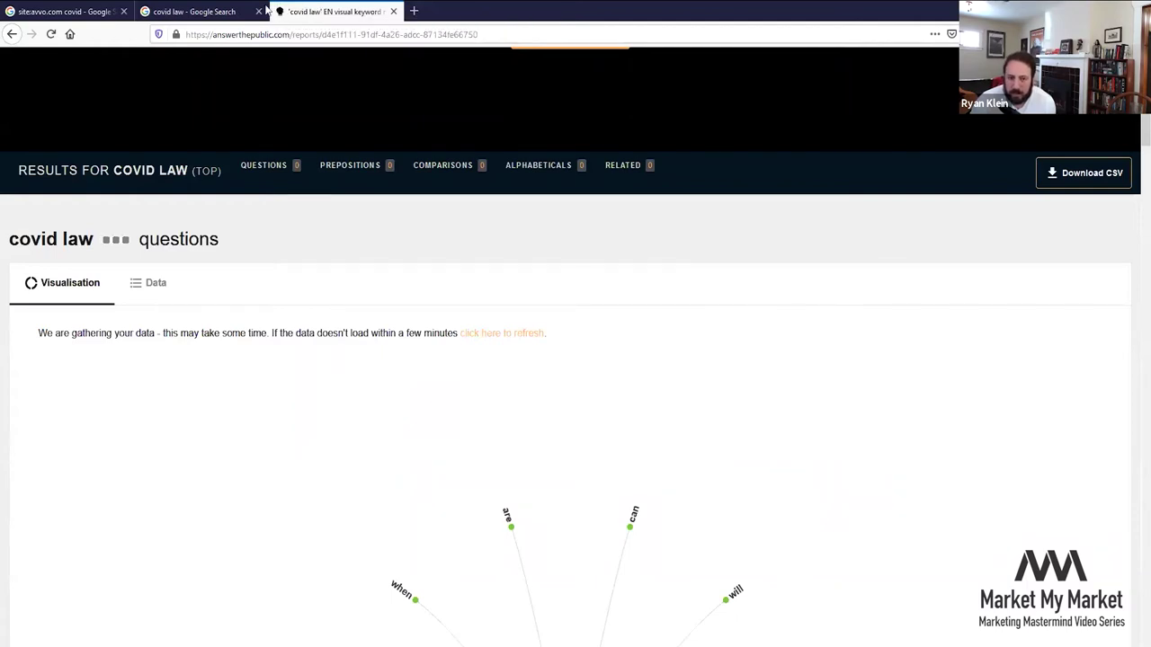
Step: From the site:avvo.com covid results, open 'Release Conditions amid the COVID-19 Crisis' in a new tab
{"action": "left_click", "coordinate": [59, 8]}
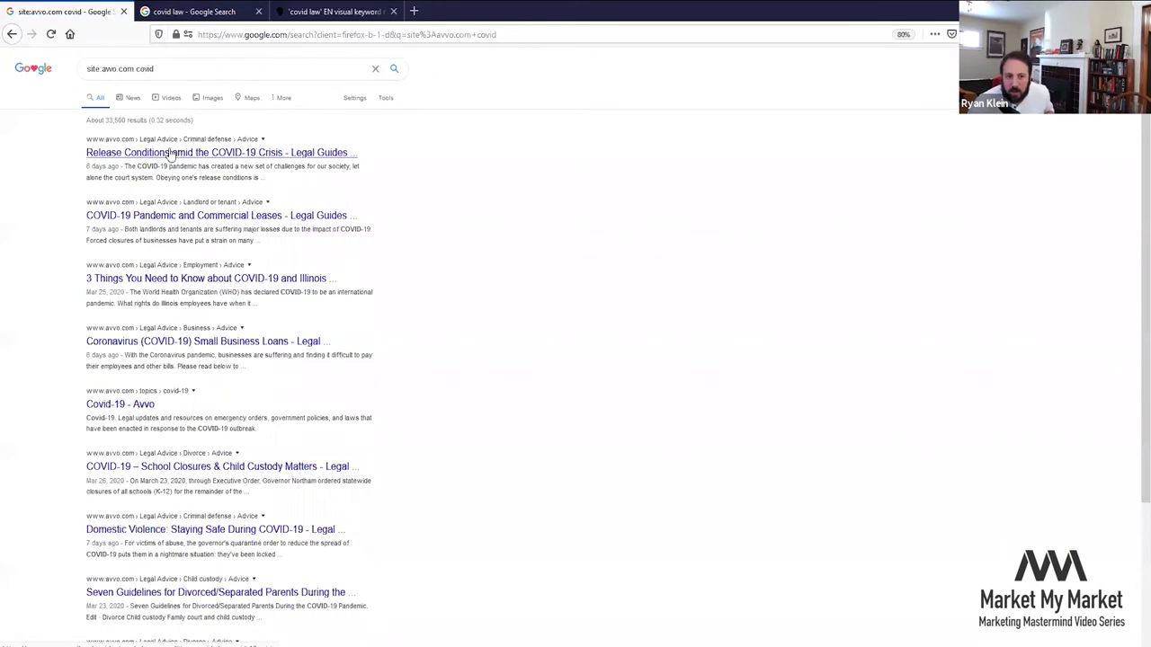
{"action": "left_click", "coordinate": [218, 158], "text": "ctrl"}
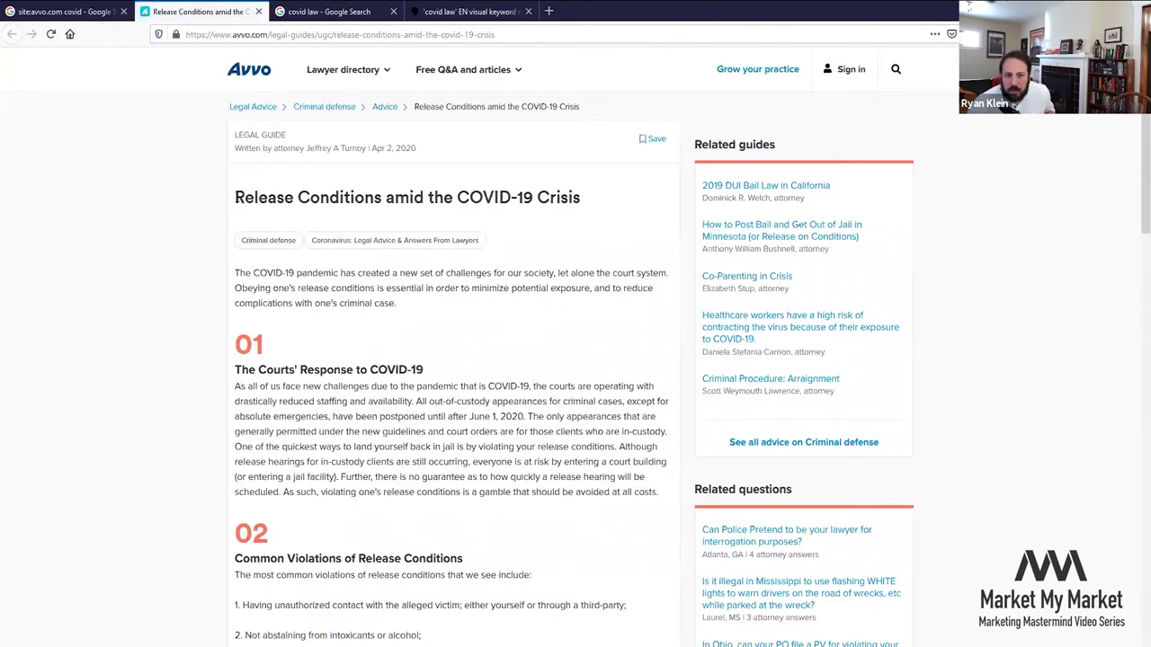
Step: Read through the Avvo Release Conditions guide, then go back to the Google results tab
{"action": "left_click_drag", "start_coordinate": [236, 197], "coordinate": [667, 204]}
{"action": "left_click", "coordinate": [484, 195]}
{"action": "left_click_drag", "start_coordinate": [258, 198], "coordinate": [576, 197]}
{"action": "left_click", "coordinate": [436, 190]}
{"action": "scroll", "coordinate": [441, 192], "scroll_direction": "down", "scroll_amount": 6}
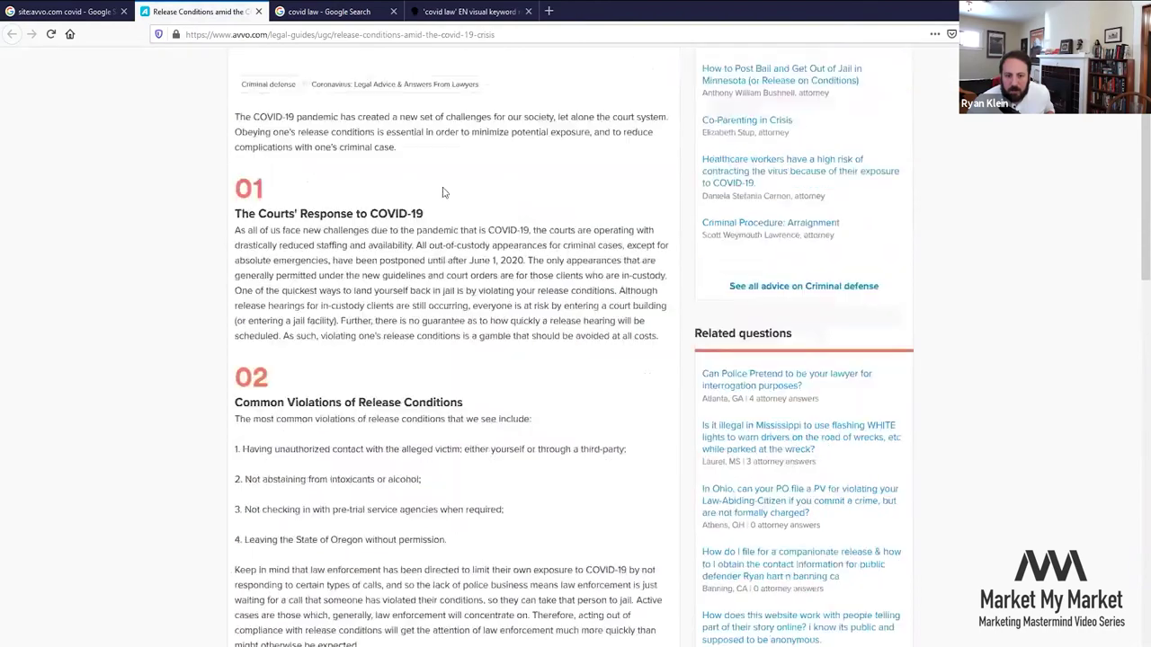
{"action": "scroll", "coordinate": [399, 260], "scroll_direction": "down", "scroll_amount": 3}
{"action": "scroll", "coordinate": [331, 186], "scroll_direction": "up", "scroll_amount": 6}
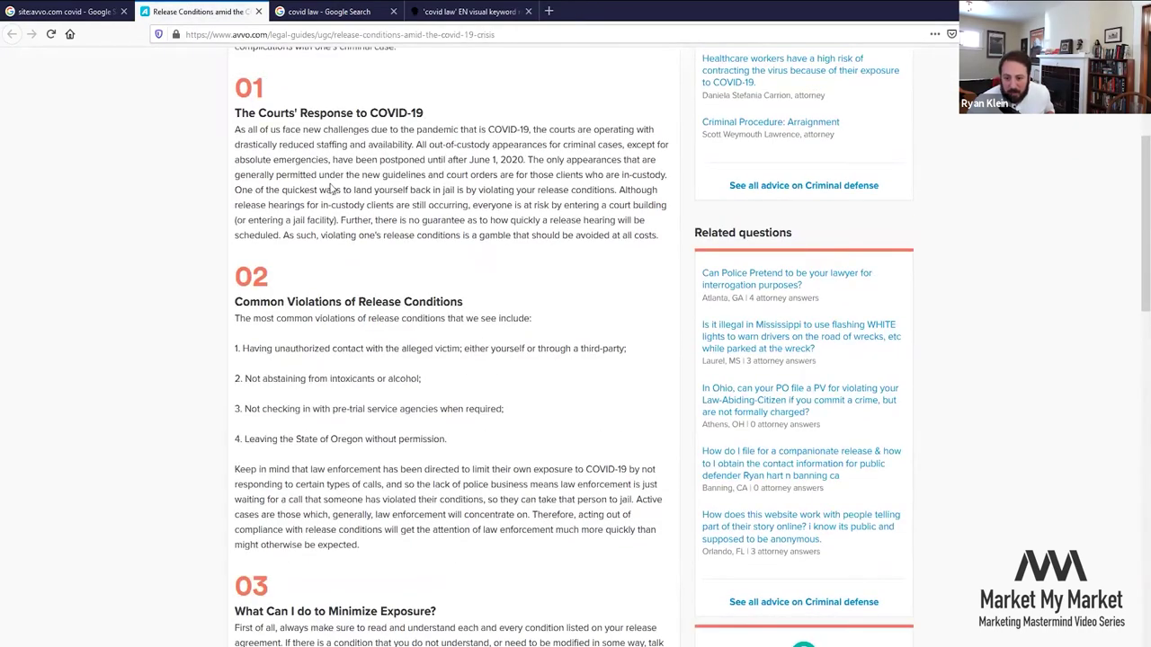
{"action": "left_click", "coordinate": [81, 12]}
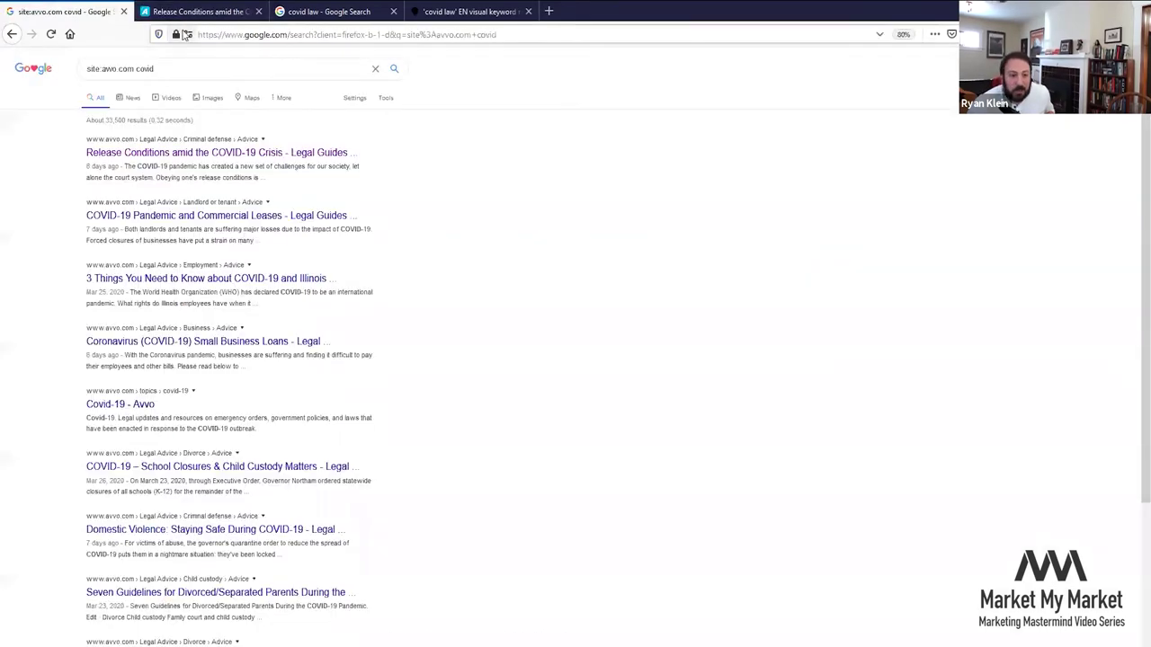
Step: Reveal the search filters and look over the time-range options without applying one
{"action": "left_click", "coordinate": [397, 98]}
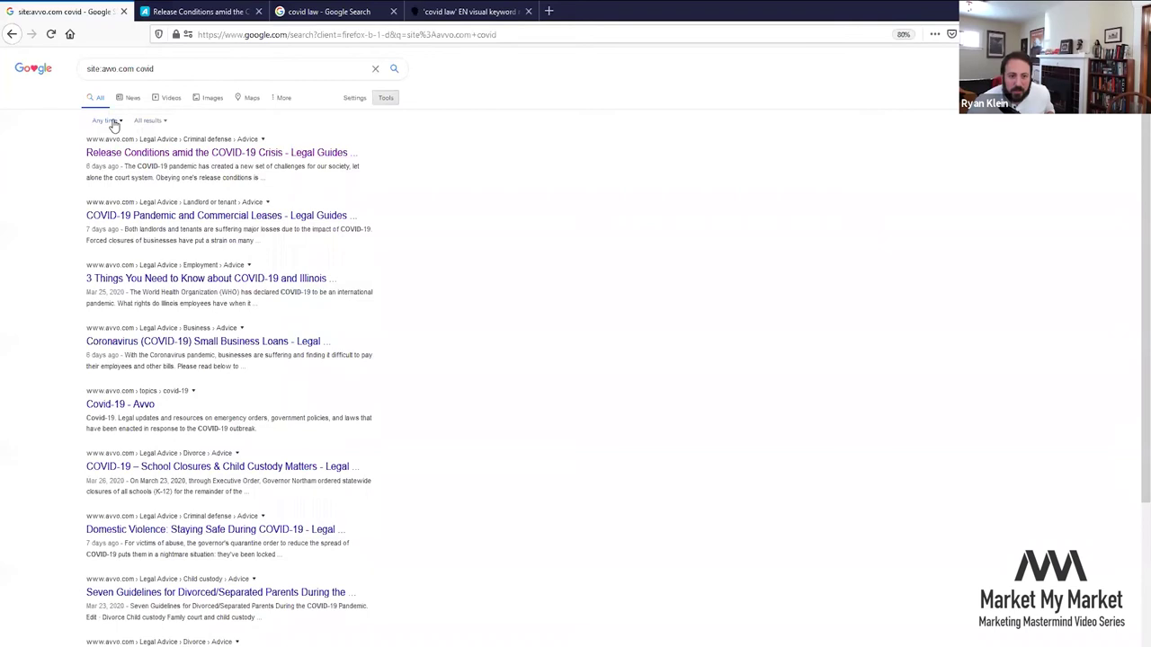
{"action": "left_click", "coordinate": [153, 72]}
{"action": "double_click", "coordinate": [153, 72]}
{"action": "left_click", "coordinate": [223, 74]}
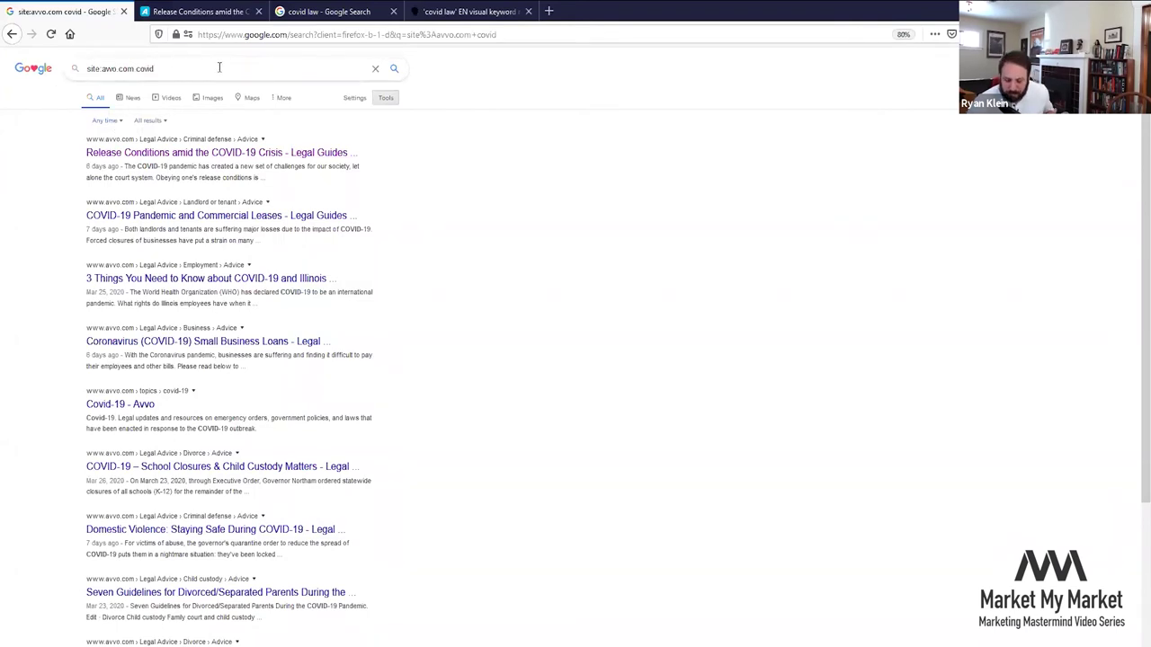
{"action": "left_click", "coordinate": [104, 120]}
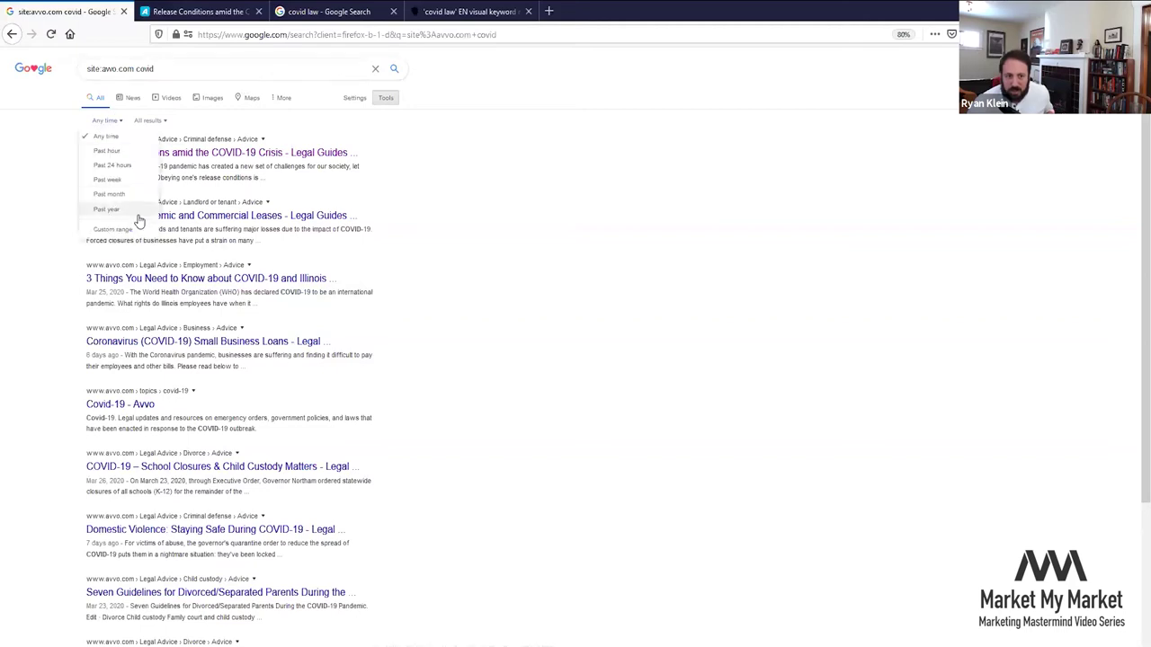
{"action": "left_click", "coordinate": [27, 181]}
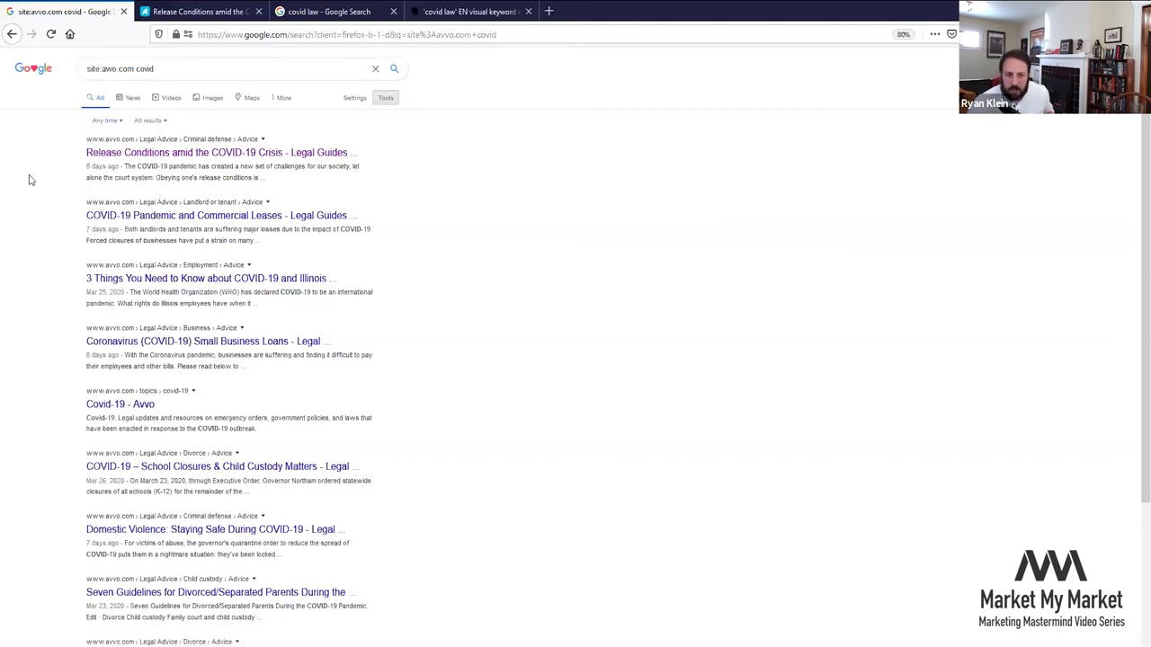
{"action": "scroll", "coordinate": [202, 295], "scroll_direction": "down", "scroll_amount": 4}
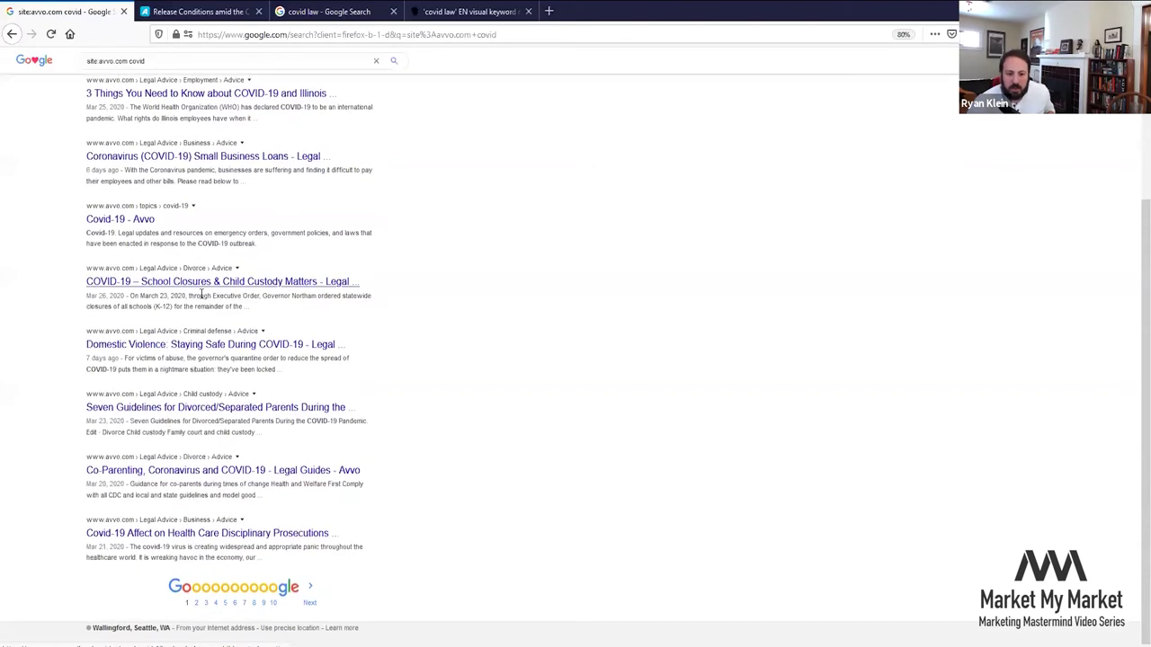
{"action": "scroll", "coordinate": [201, 295], "scroll_direction": "up", "scroll_amount": 4}
Step: Limit results to the past year and search 'site:avvo.com 2nd dui'
{"action": "double_click", "coordinate": [149, 71]}
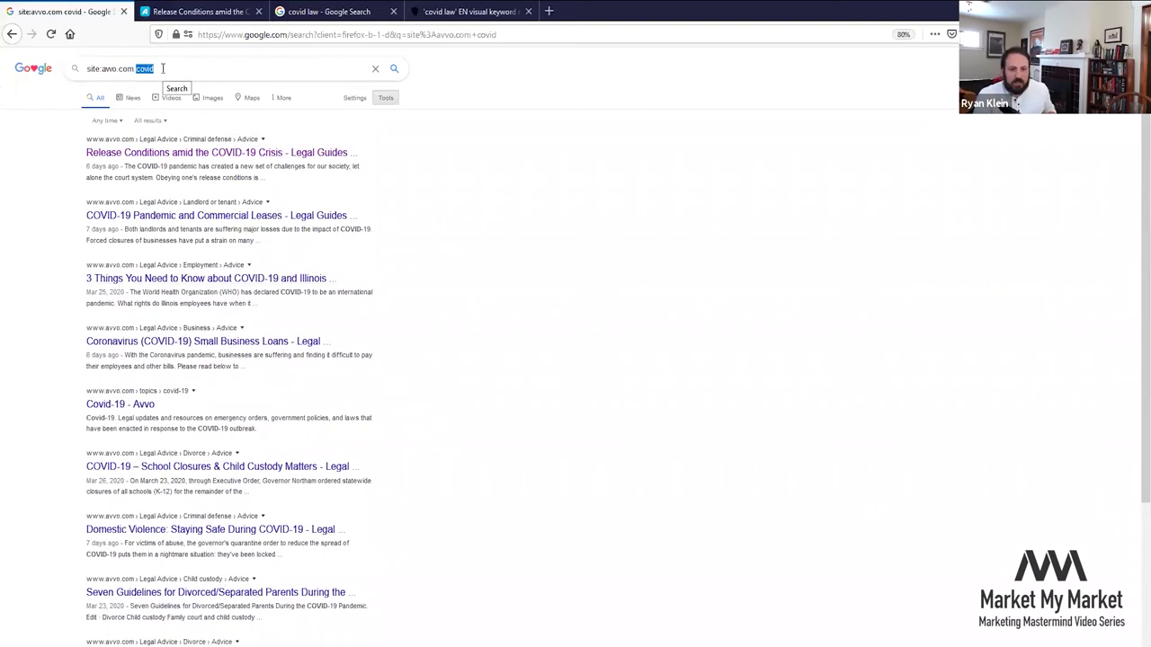
{"action": "type", "text": "2nd du"}
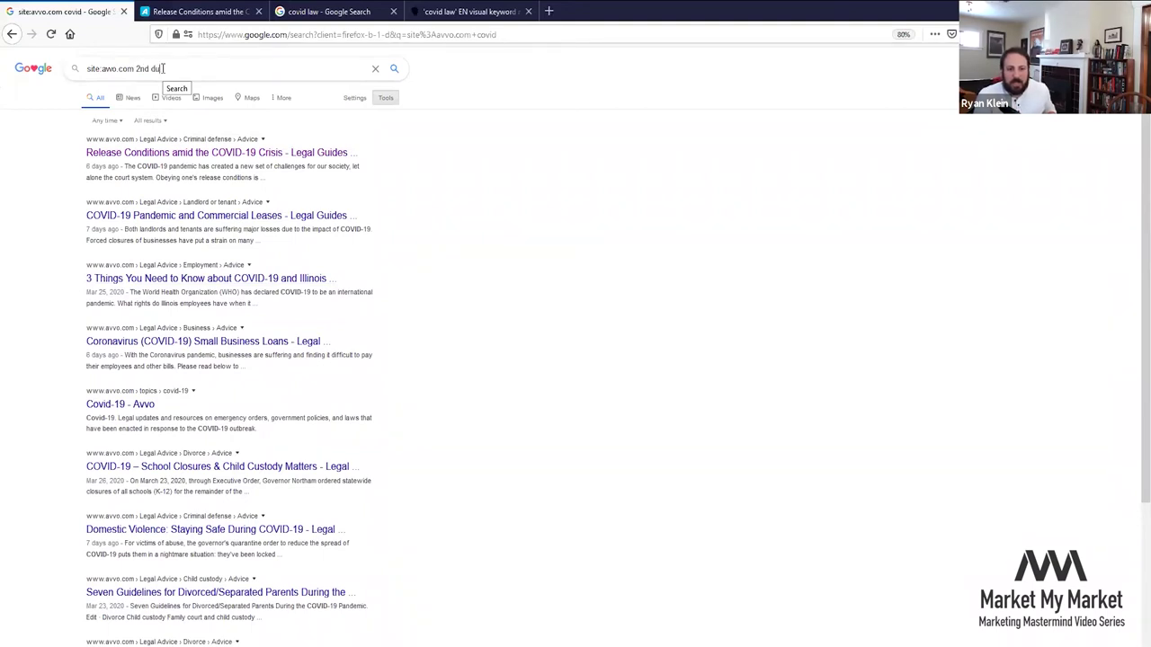
{"action": "left_click", "coordinate": [105, 120]}
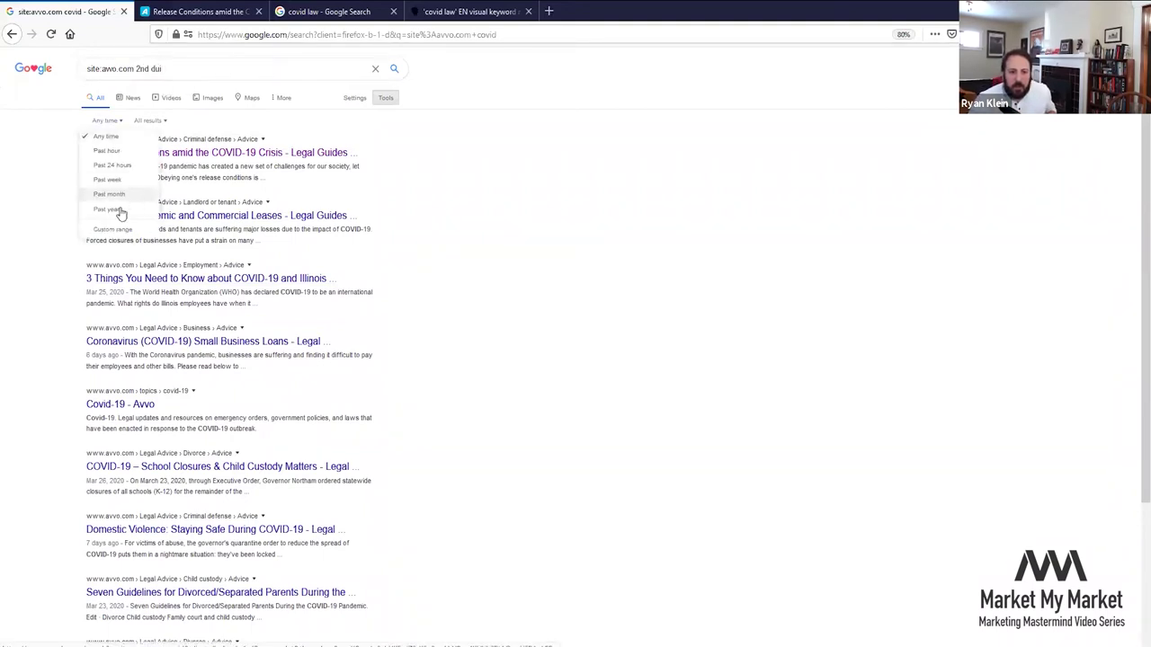
{"action": "left_click", "coordinate": [122, 210]}
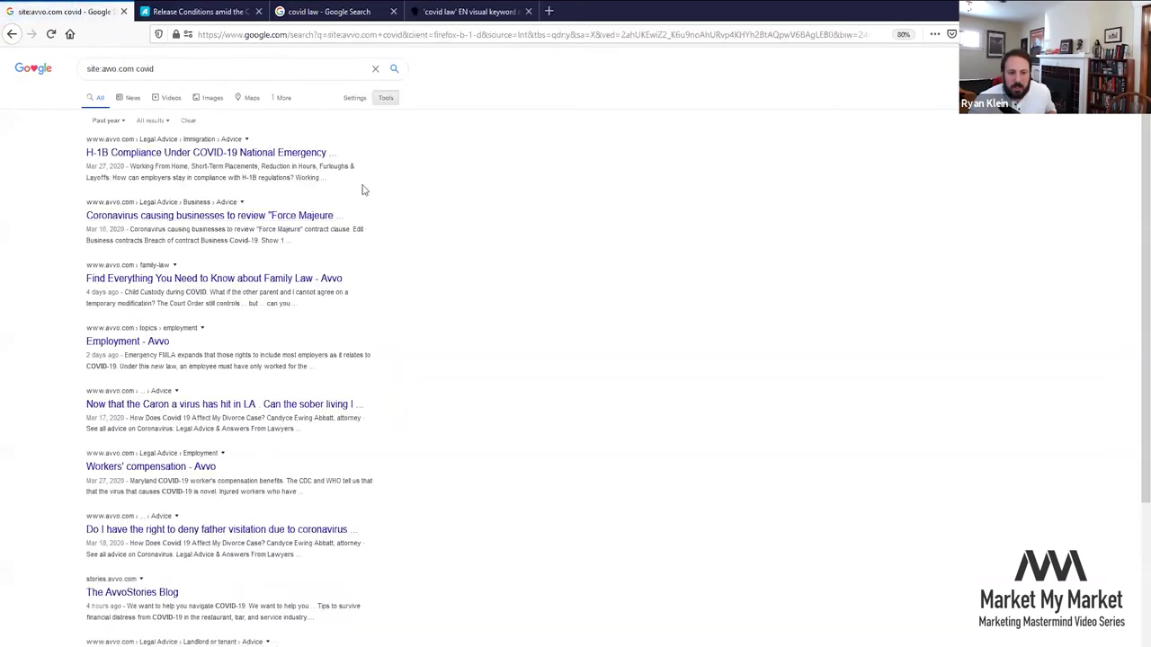
{"action": "double_click", "coordinate": [144, 69]}
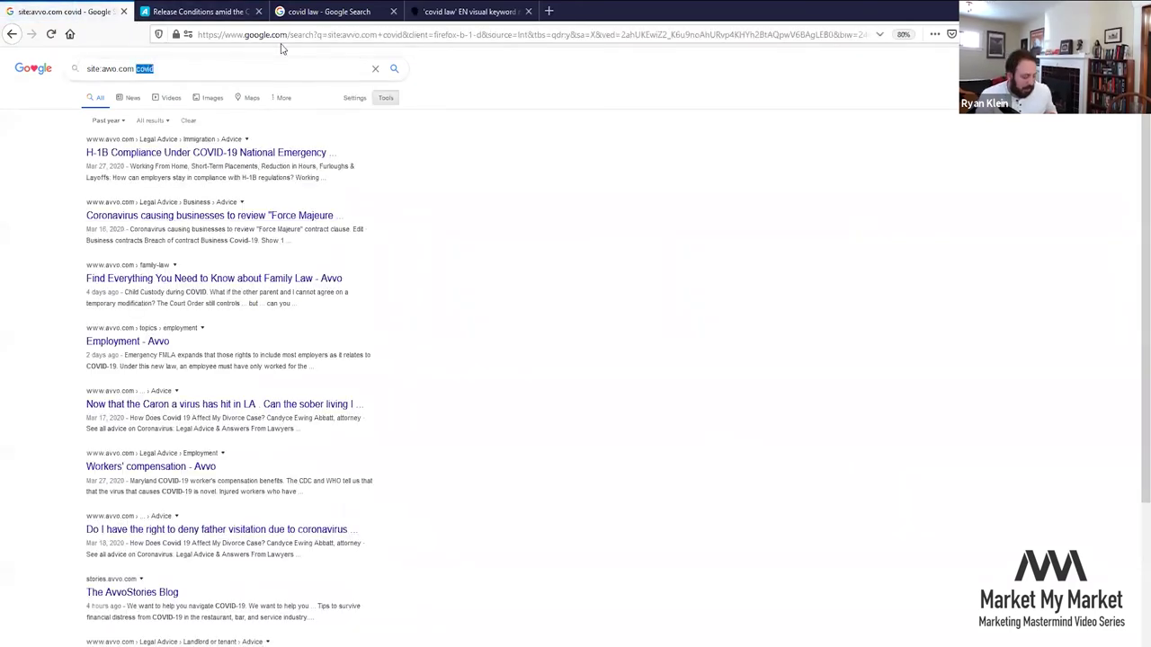
{"action": "type", "text": "2nd dui"}
{"action": "key", "text": "Return"}
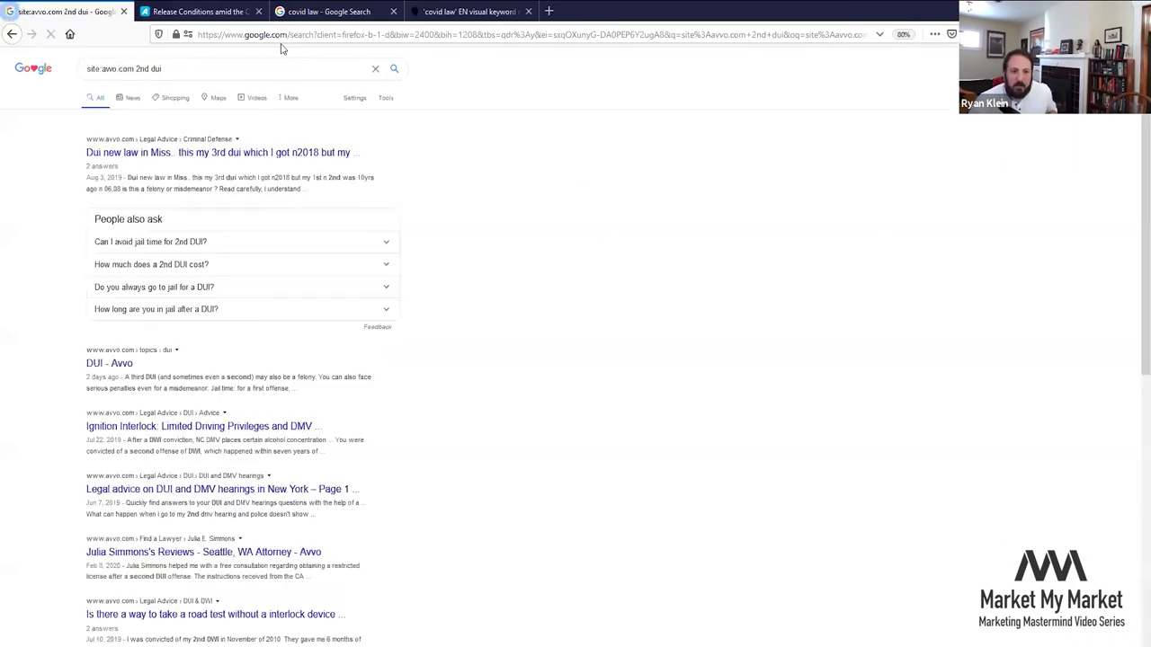
Step: Open and close the top Avvo DUI question, then select part of the query for replacement
{"action": "left_click", "coordinate": [201, 155], "text": "ctrl"}
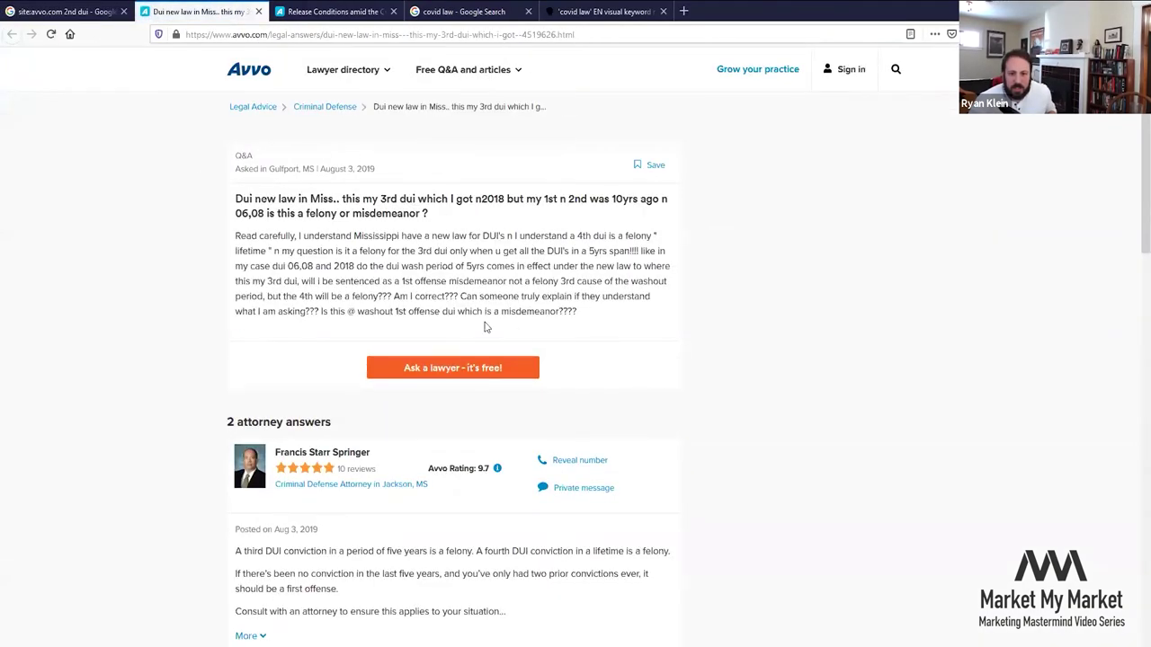
{"action": "left_click", "coordinate": [258, 11]}
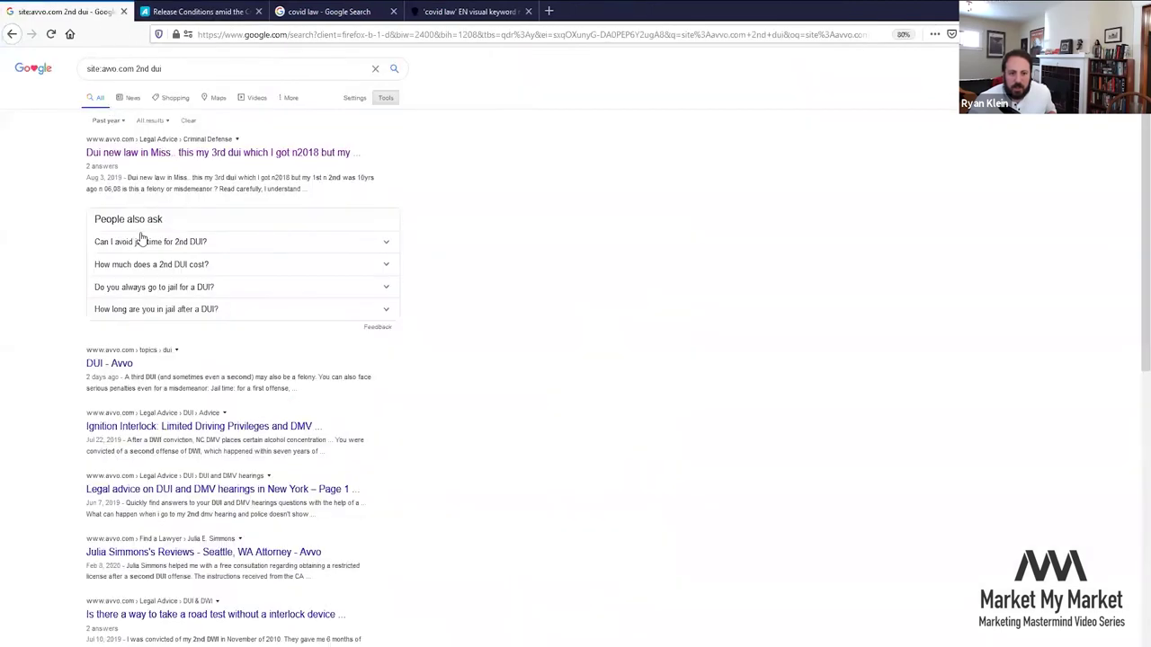
{"action": "scroll", "coordinate": [138, 232], "scroll_direction": "down", "scroll_amount": 3}
{"action": "scroll", "coordinate": [138, 232], "scroll_direction": "down", "scroll_amount": 2}
{"action": "scroll", "coordinate": [153, 170], "scroll_direction": "up", "scroll_amount": 5}
{"action": "left_click", "coordinate": [162, 69]}
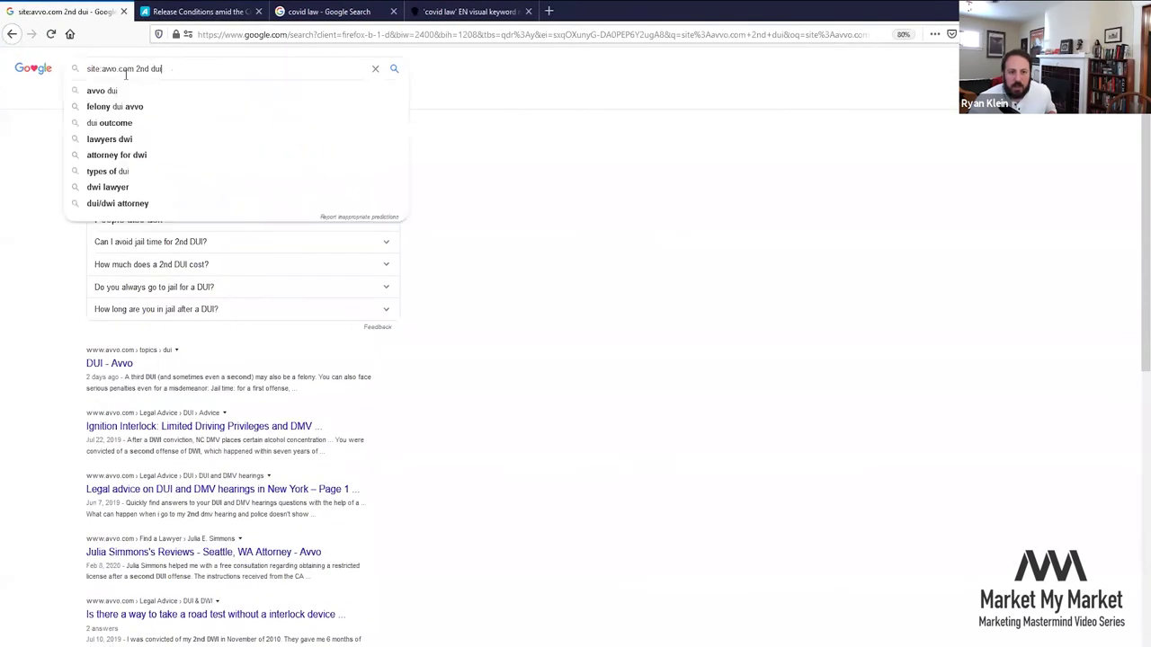
{"action": "left_click_drag", "start_coordinate": [163, 69], "coordinate": [138, 70]}
Step: Search 'site:avvo.com florida dui' and open 'Legal advice on DUI' in a background tab
{"action": "type", "text": "2"}
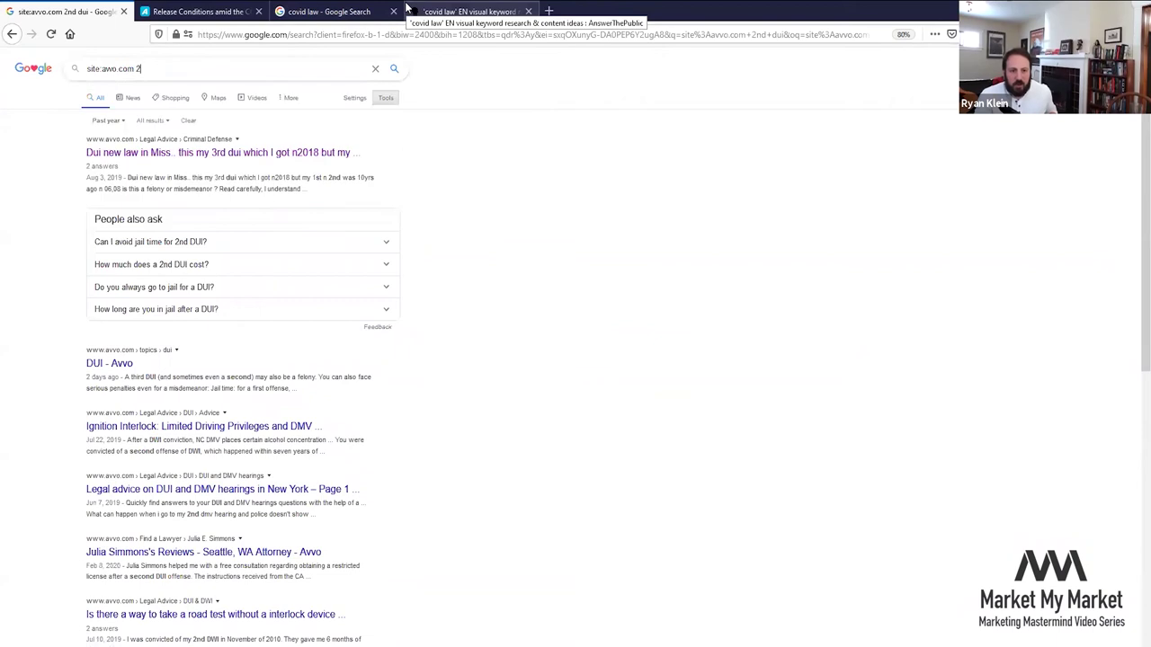
{"action": "key", "text": "BackSpace"}
{"action": "type", "text": "florida du"}
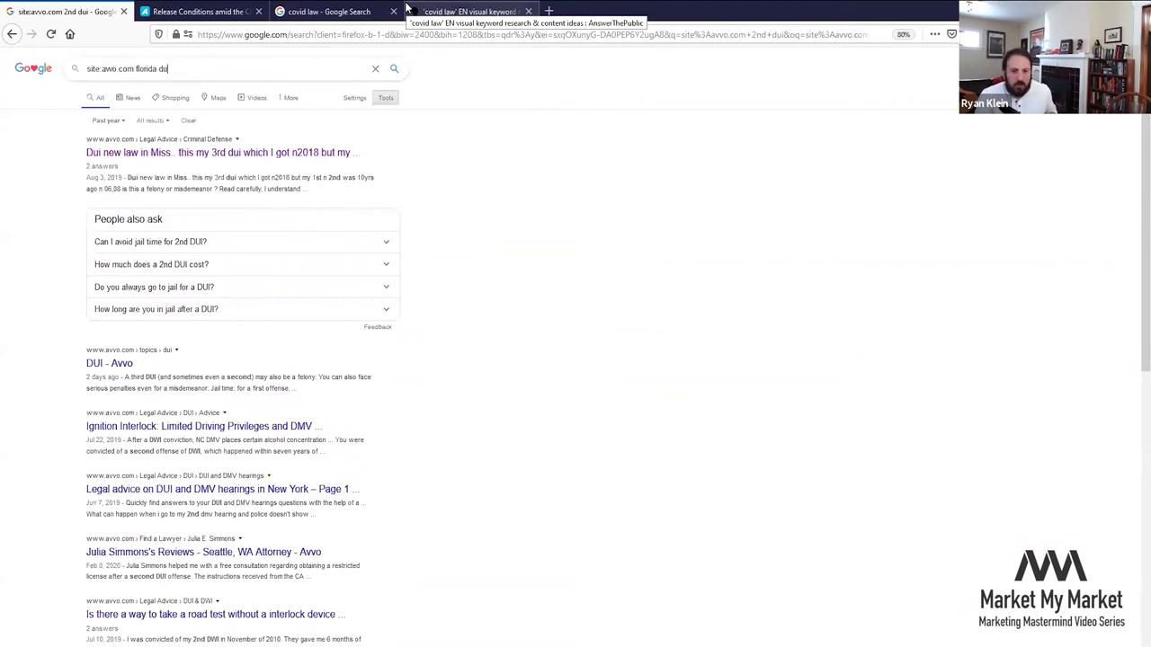
{"action": "type", "text": "i"}
{"action": "key", "text": "Return"}
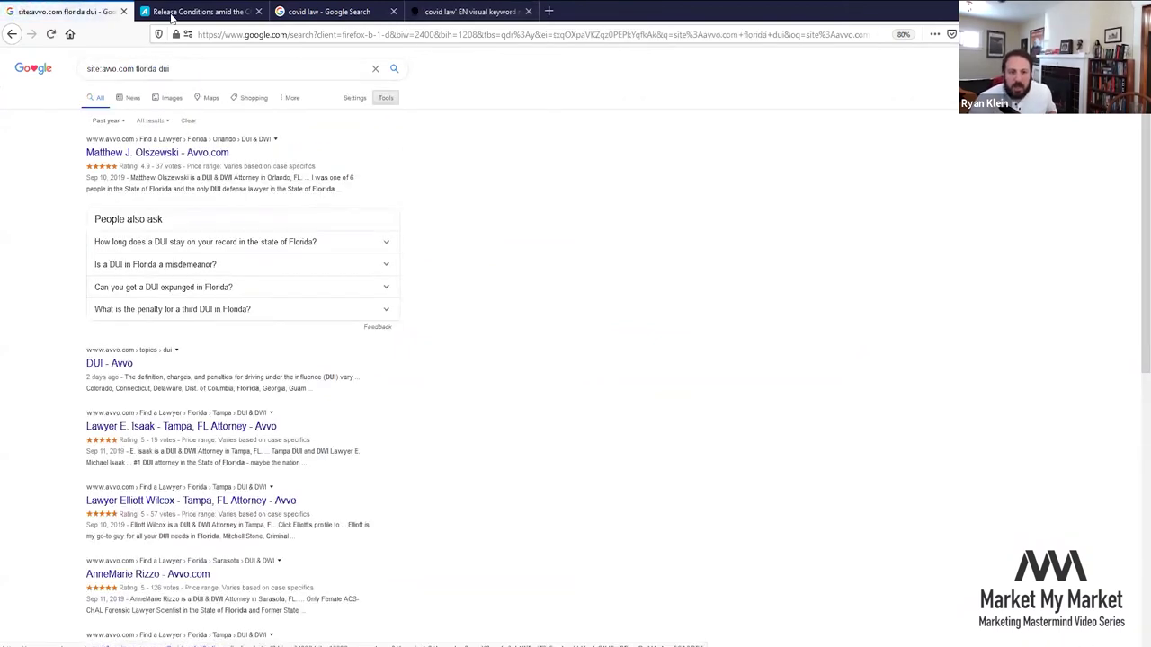
{"action": "scroll", "coordinate": [140, 135], "scroll_direction": "down", "scroll_amount": 2}
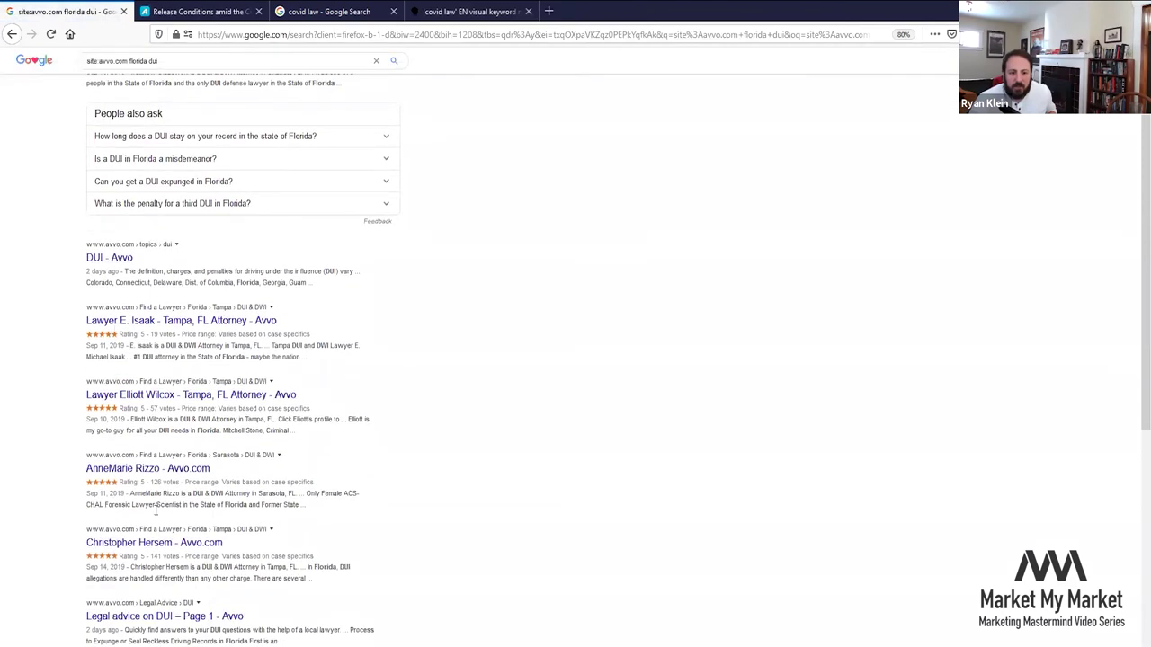
{"action": "scroll", "coordinate": [155, 510], "scroll_direction": "down", "scroll_amount": 4}
{"action": "middle_click", "coordinate": [165, 406]}
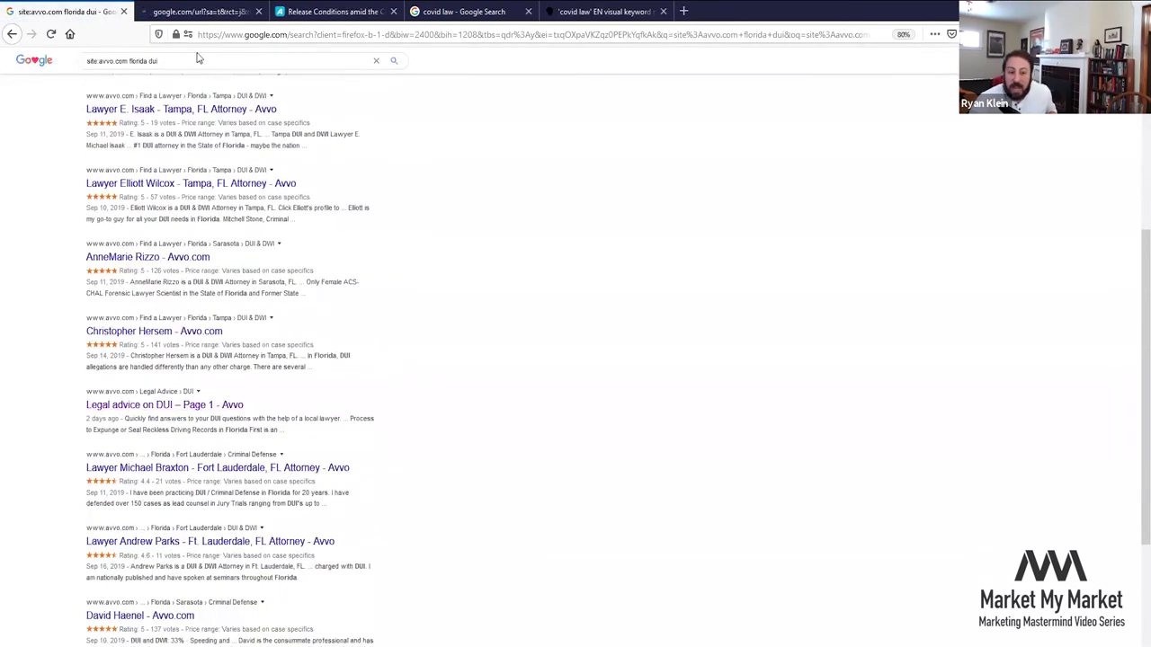
Step: Switch to the Legal advice on DUI page and filter its advice to Florida
{"action": "left_click", "coordinate": [196, 12]}
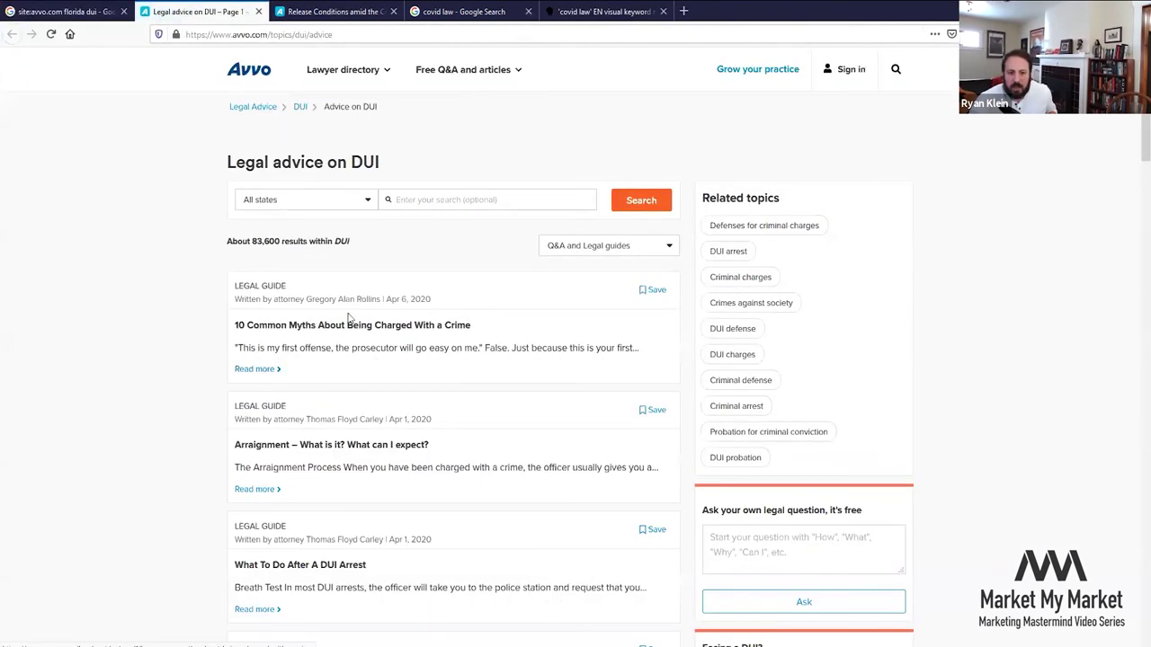
{"action": "scroll", "coordinate": [321, 270], "scroll_direction": "down", "scroll_amount": 1}
{"action": "left_click", "coordinate": [301, 136]}
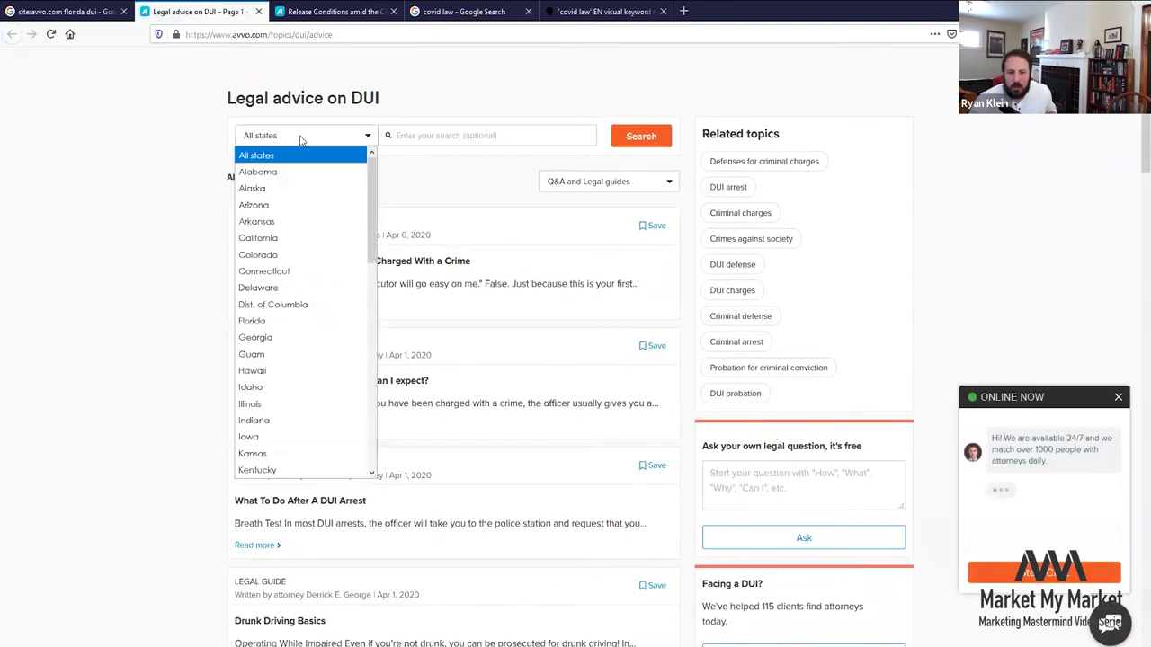
{"action": "left_click", "coordinate": [252, 321]}
{"action": "scroll", "coordinate": [274, 75], "scroll_direction": "up", "scroll_amount": 1}
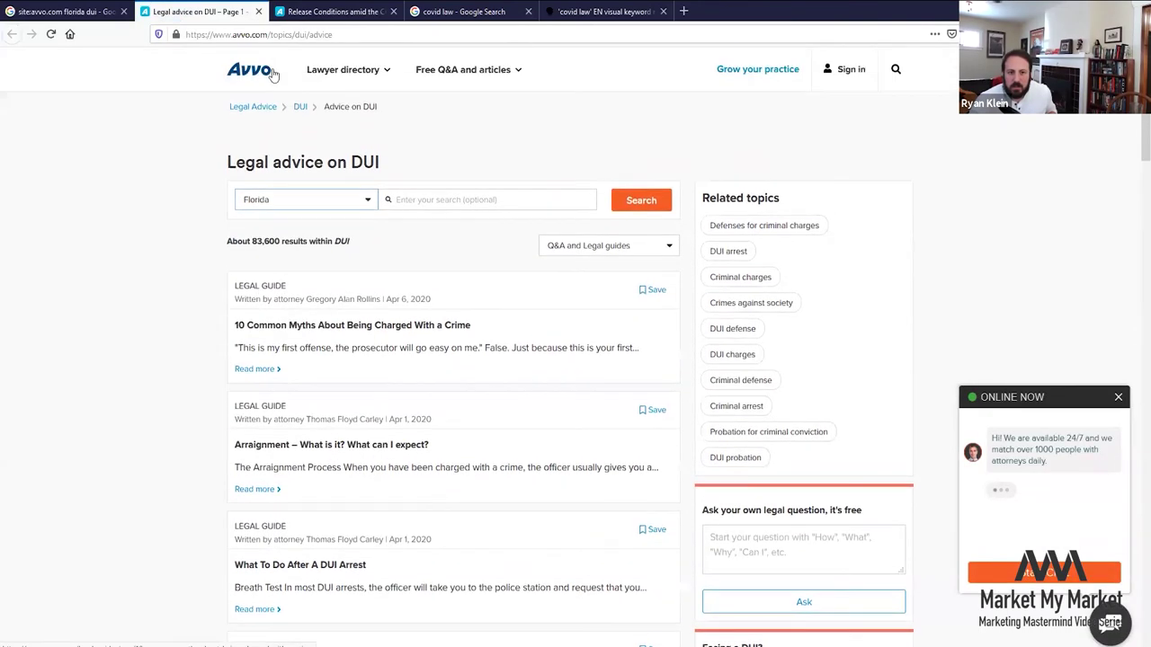
Step: Check the page address and scroll through the Florida DUI advice articles
{"action": "left_click", "coordinate": [342, 36]}
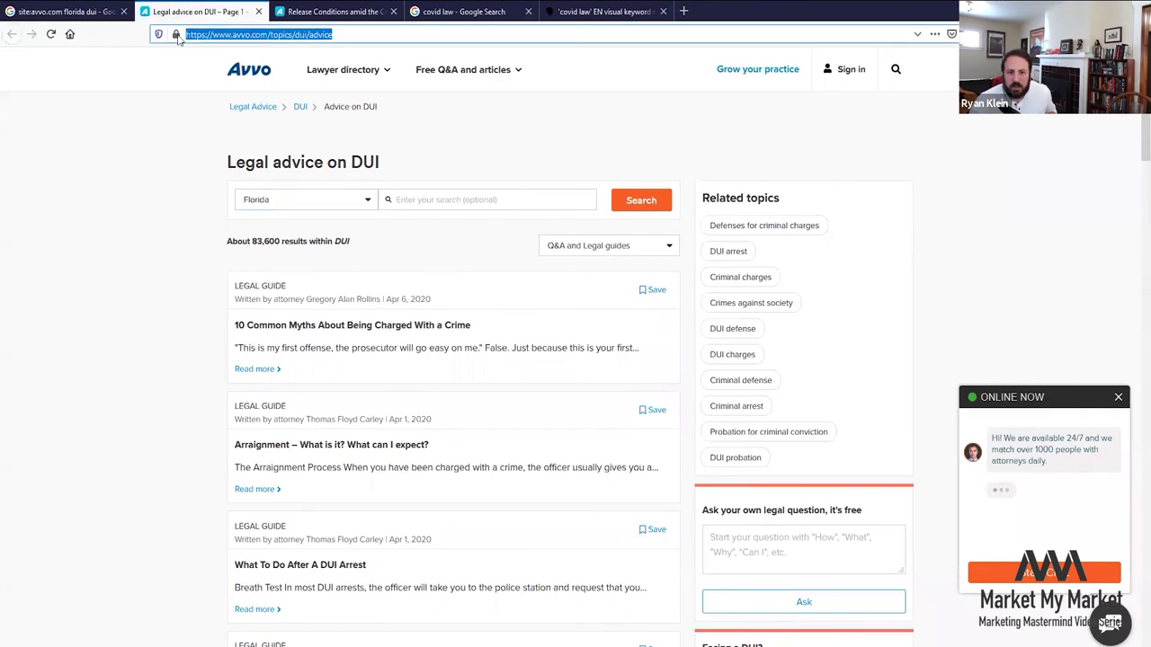
{"action": "left_click", "coordinate": [308, 34]}
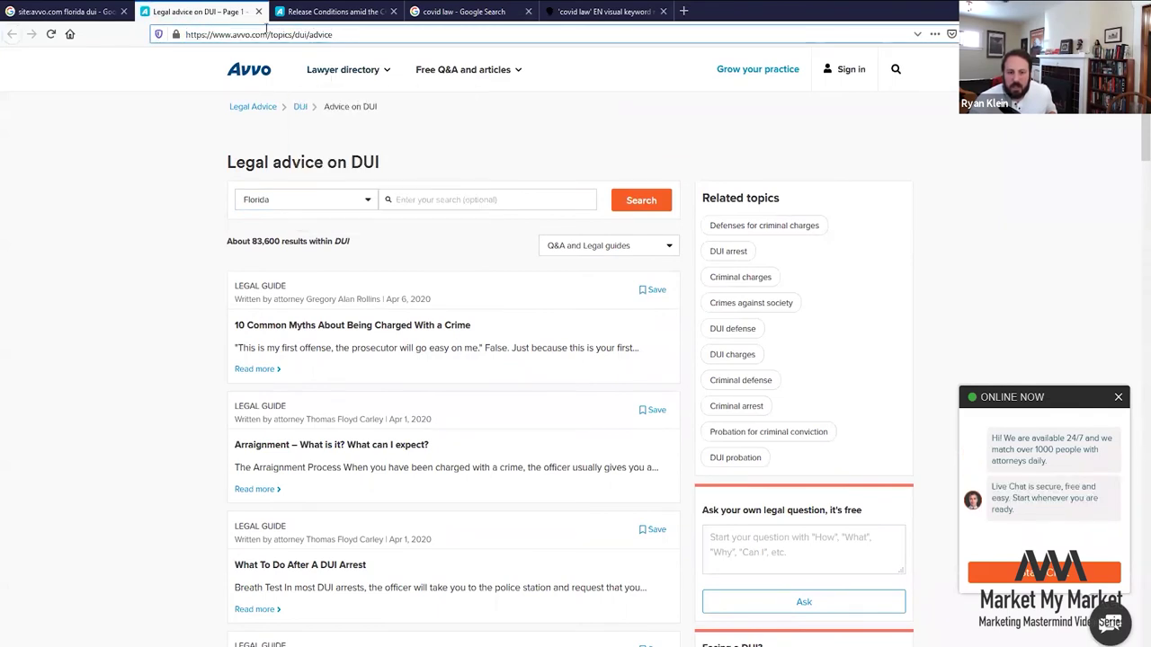
{"action": "scroll", "coordinate": [258, 171], "scroll_direction": "down", "scroll_amount": 2}
{"action": "scroll", "coordinate": [386, 224], "scroll_direction": "down", "scroll_amount": 7}
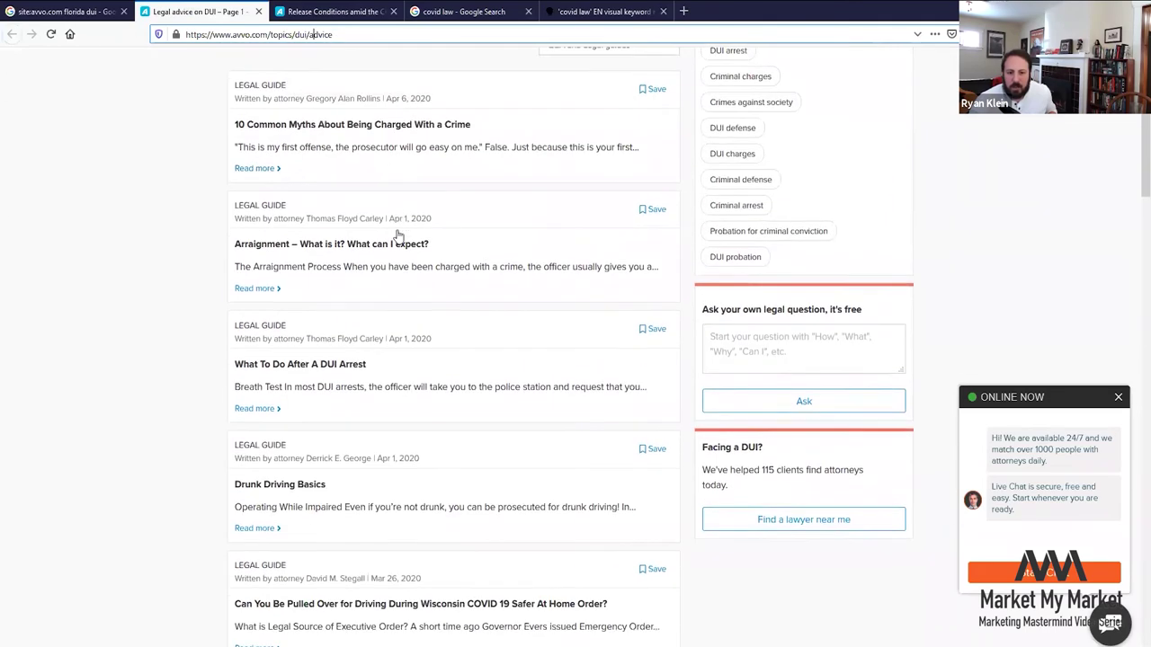
{"action": "scroll", "coordinate": [376, 302], "scroll_direction": "up", "scroll_amount": 3}
{"action": "scroll", "coordinate": [376, 302], "scroll_direction": "up", "scroll_amount": 7}
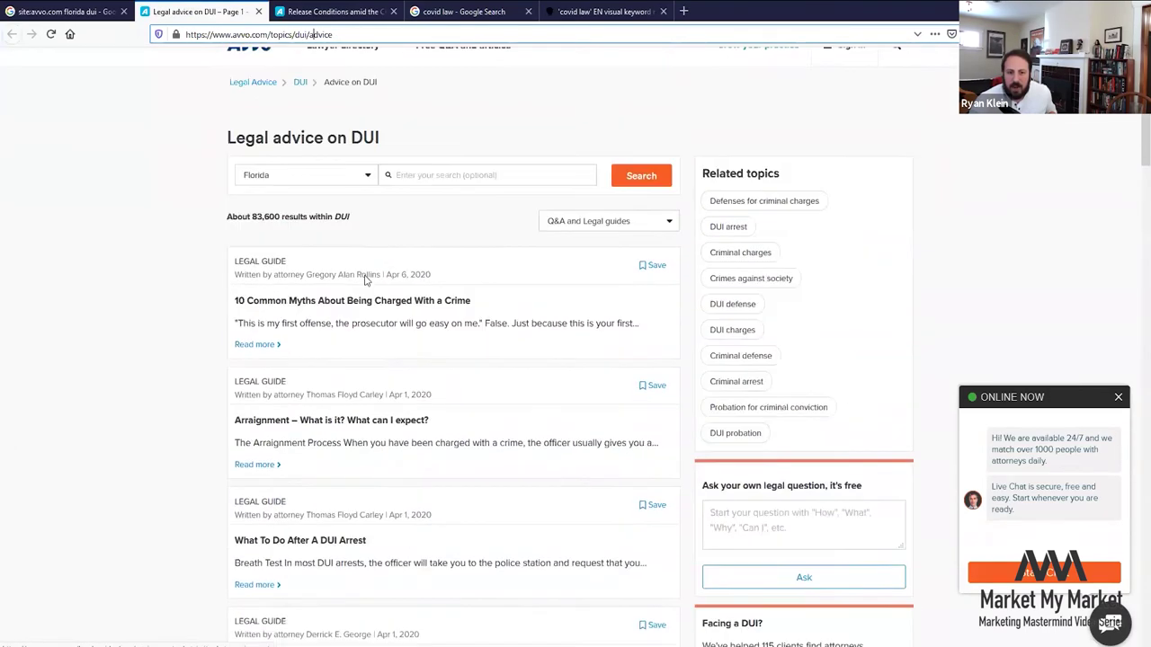
Step: Close the DUI advice tab and the AnswerThePublic 'covid law' report tab
{"action": "left_click", "coordinate": [259, 12]}
{"action": "left_click", "coordinate": [234, 12]}
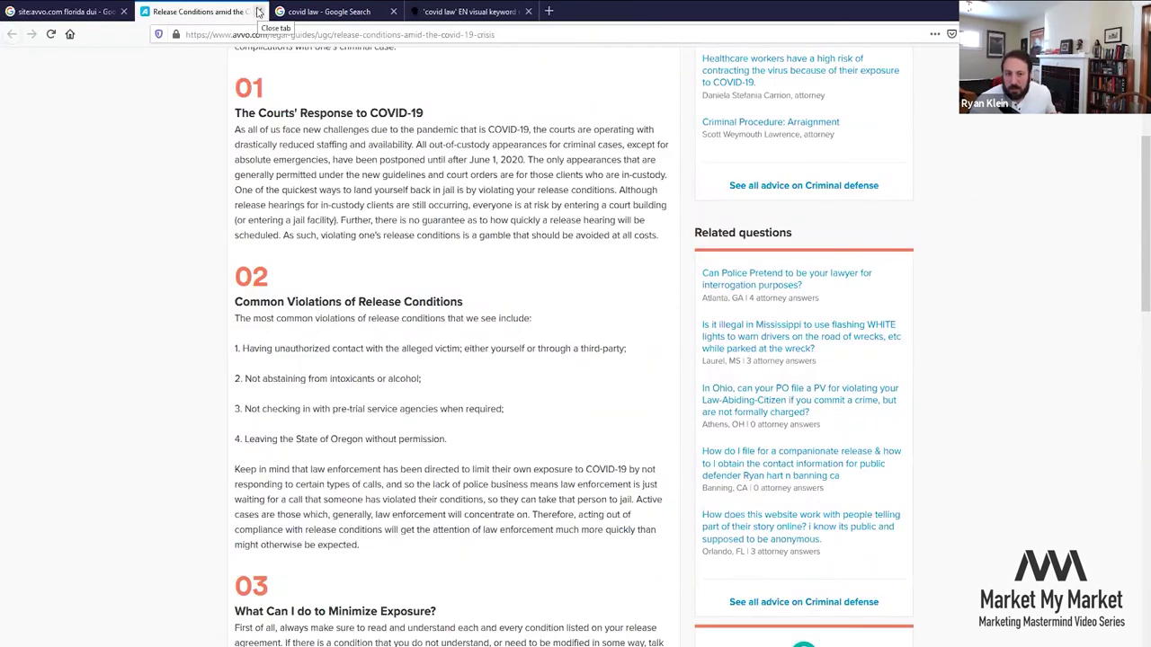
{"action": "left_click", "coordinate": [467, 11]}
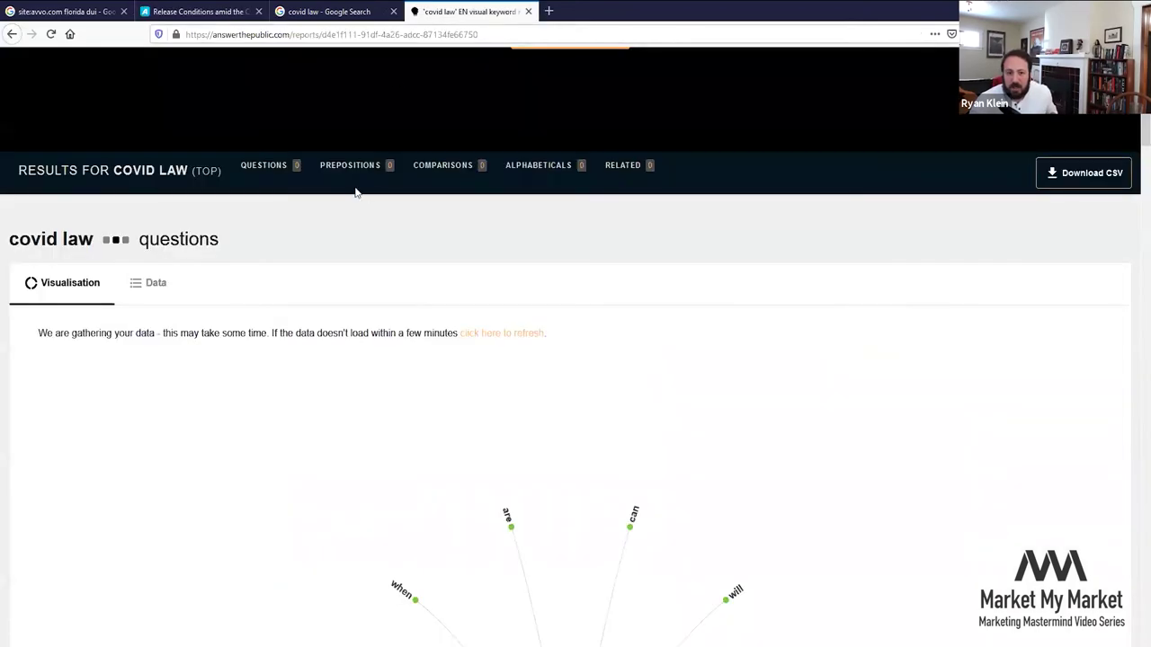
{"action": "scroll", "coordinate": [332, 167], "scroll_direction": "up", "scroll_amount": 3}
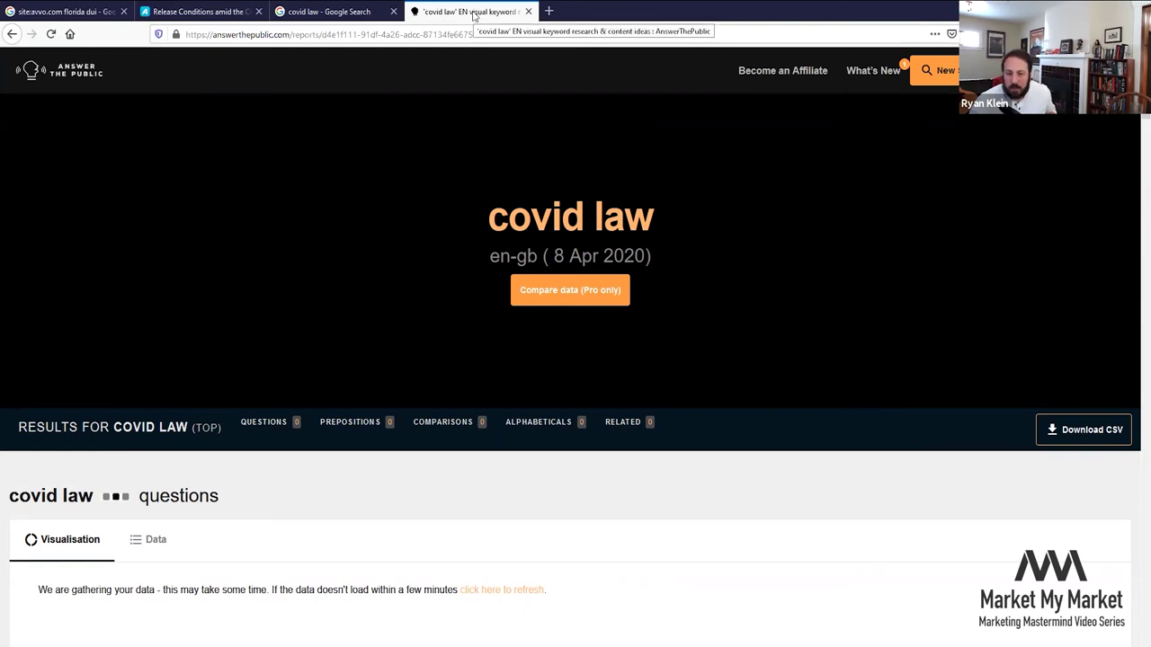
{"action": "middle_click", "coordinate": [474, 14]}
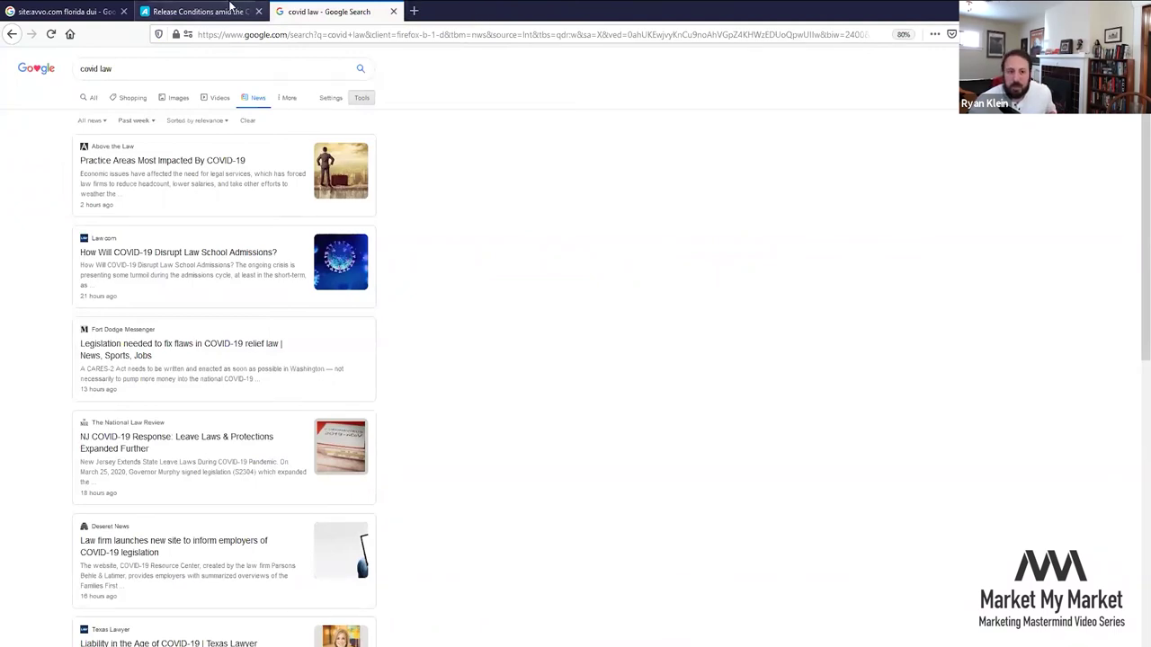
Step: Close the Release Conditions article and open the time-range menu for the covid law news results
{"action": "left_click", "coordinate": [196, 15]}
{"action": "key", "text": "ctrl+w"}
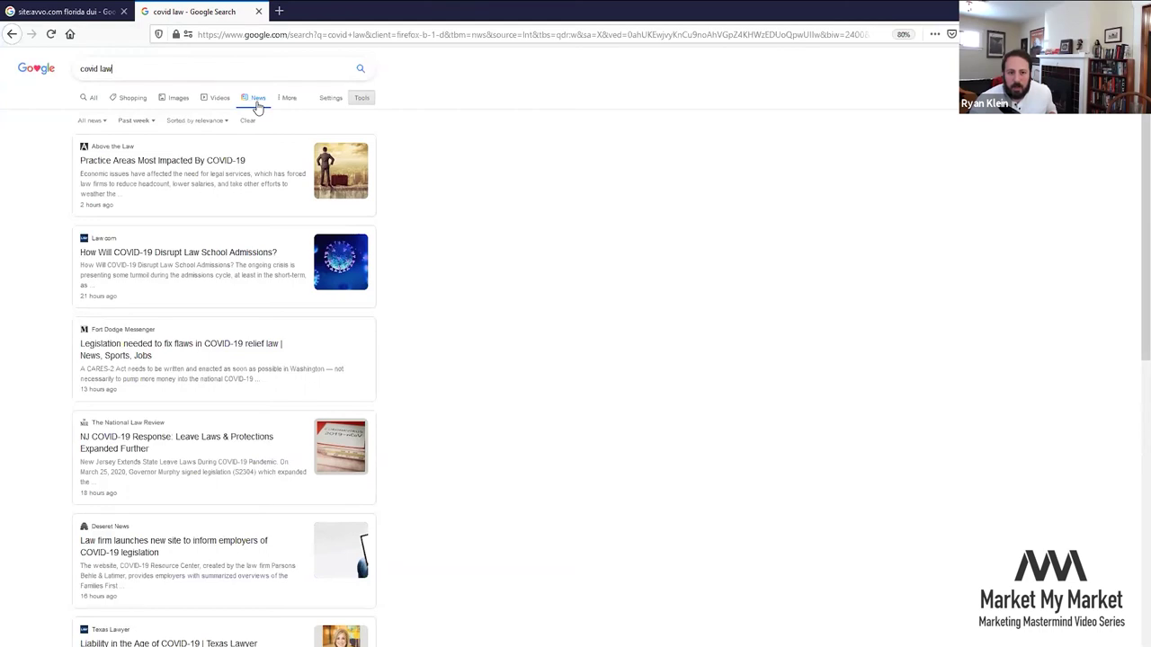
{"action": "left_click", "coordinate": [365, 102]}
{"action": "left_click", "coordinate": [366, 102]}
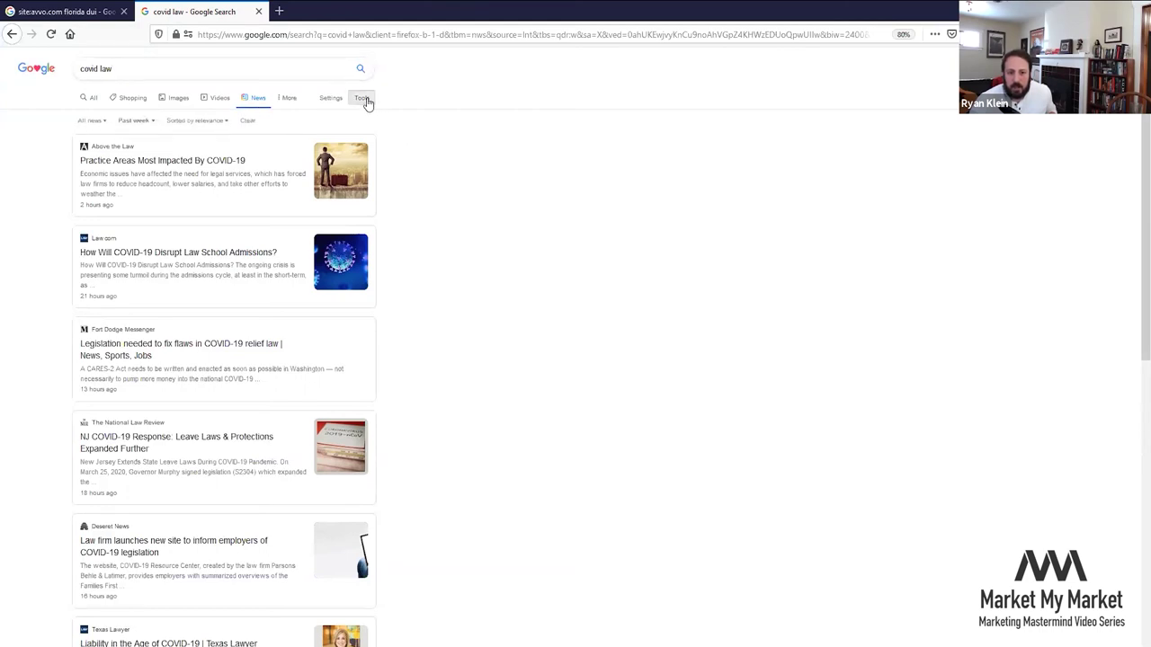
{"action": "left_click", "coordinate": [136, 122]}
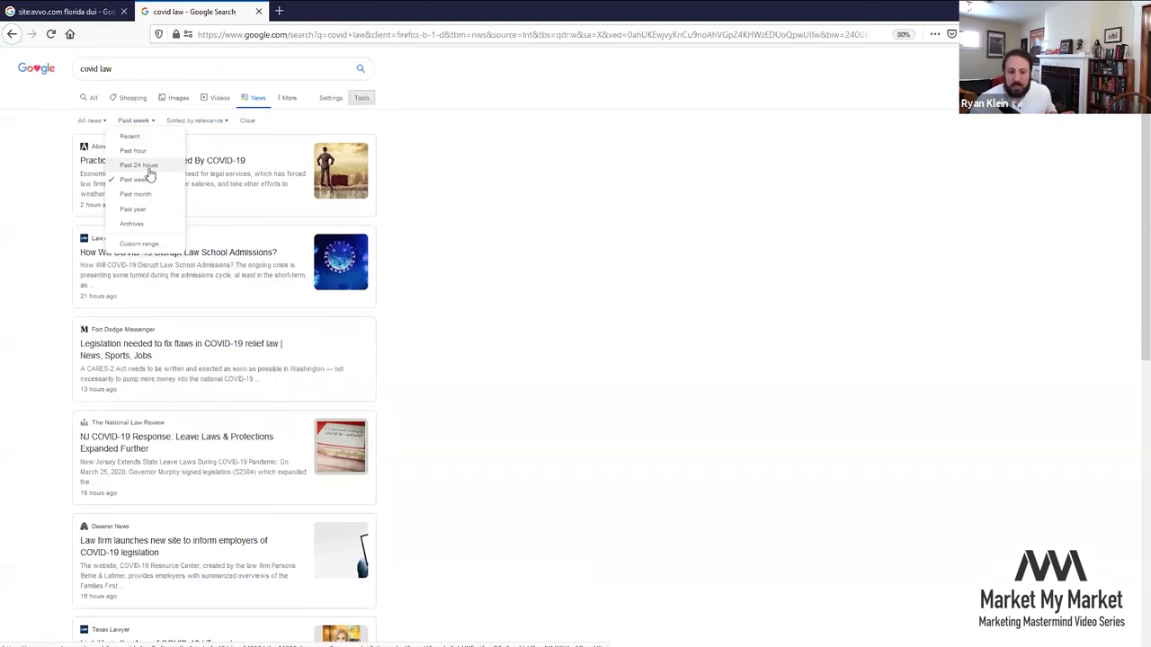
Step: Filter covid law news to the past 24 hours and open the Practice Areas Most Impacted article
{"action": "left_click", "coordinate": [148, 168]}
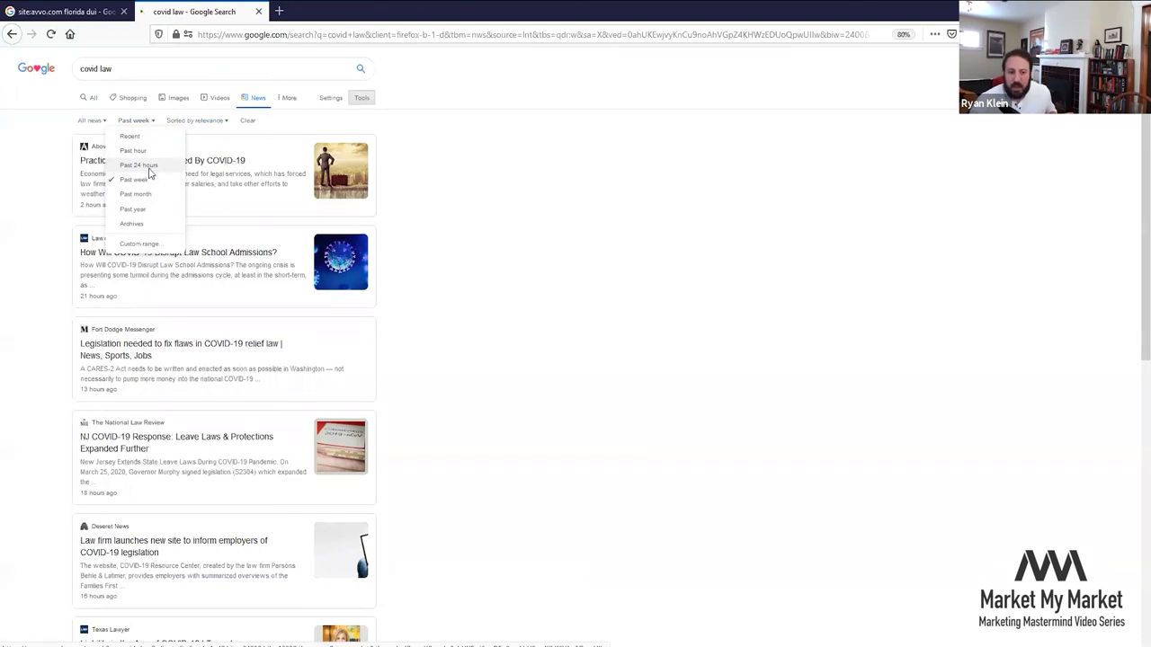
{"action": "left_click", "coordinate": [322, 186]}
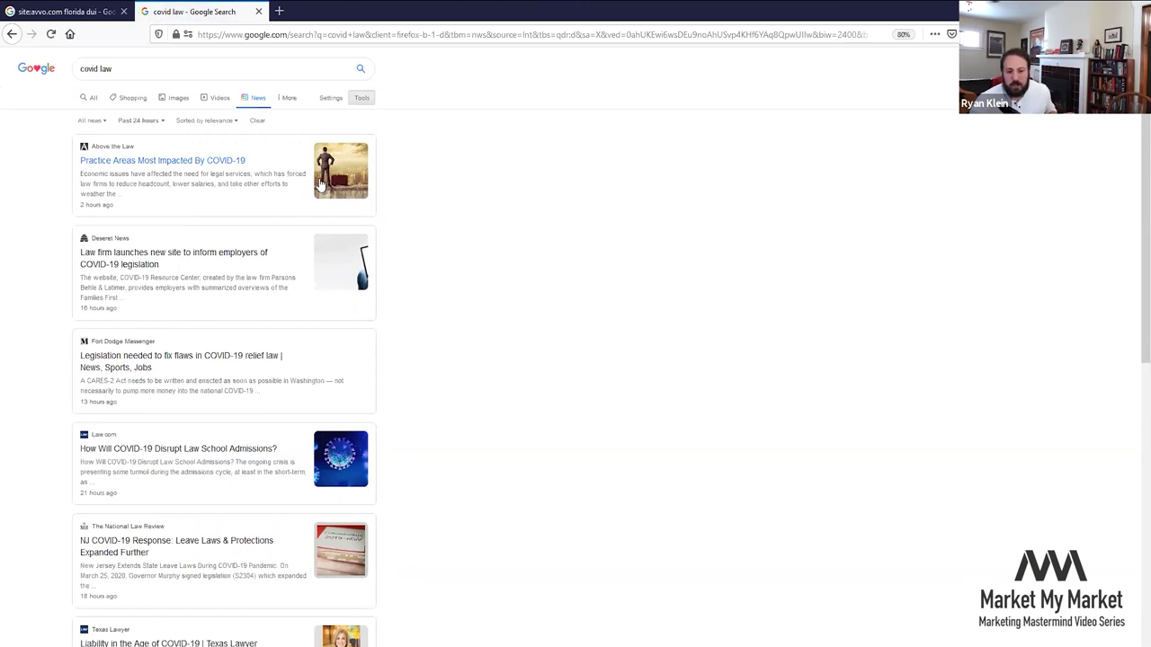